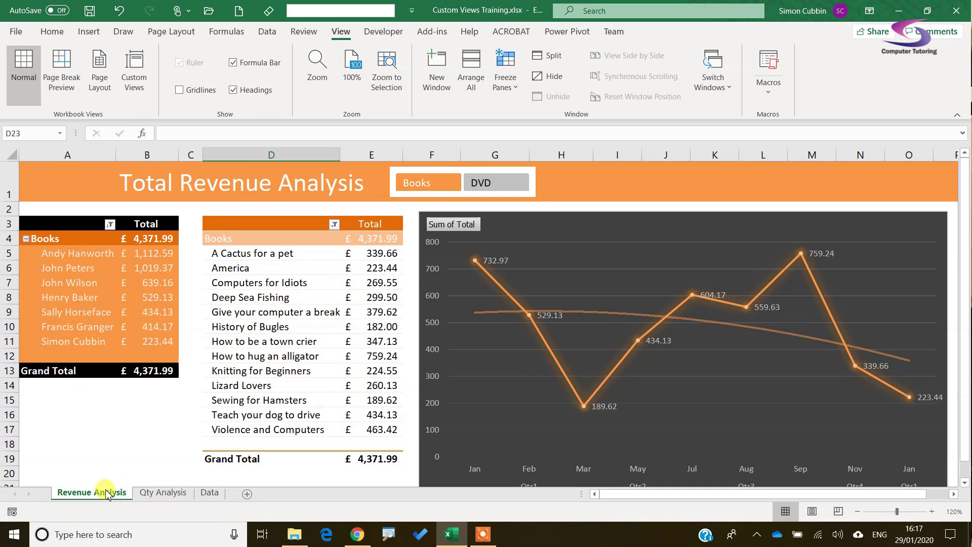
Show the Qty Analysis sheet and set its Category slicer to DVD, trying both Books and DVD.
{"action": "left_click", "coordinate": [173, 495]}
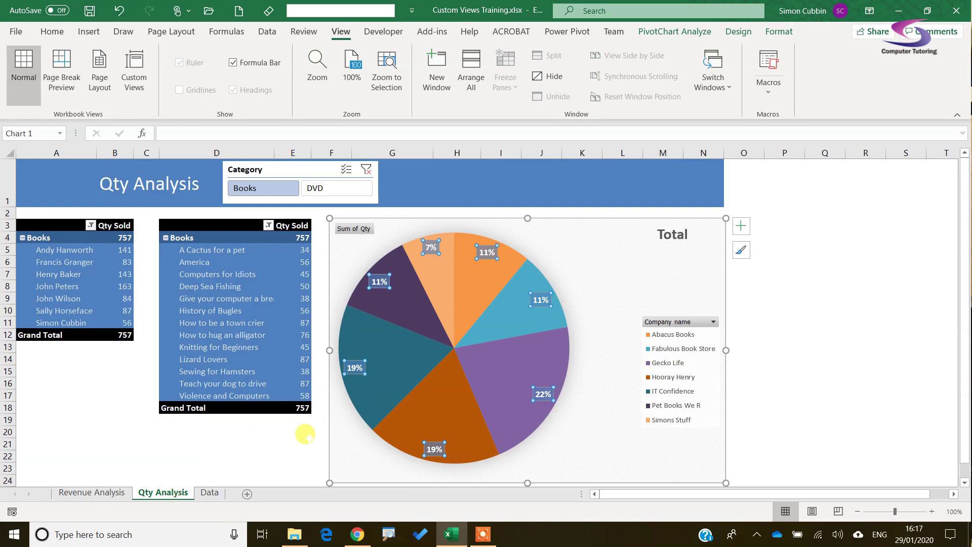
{"action": "left_click", "coordinate": [303, 441]}
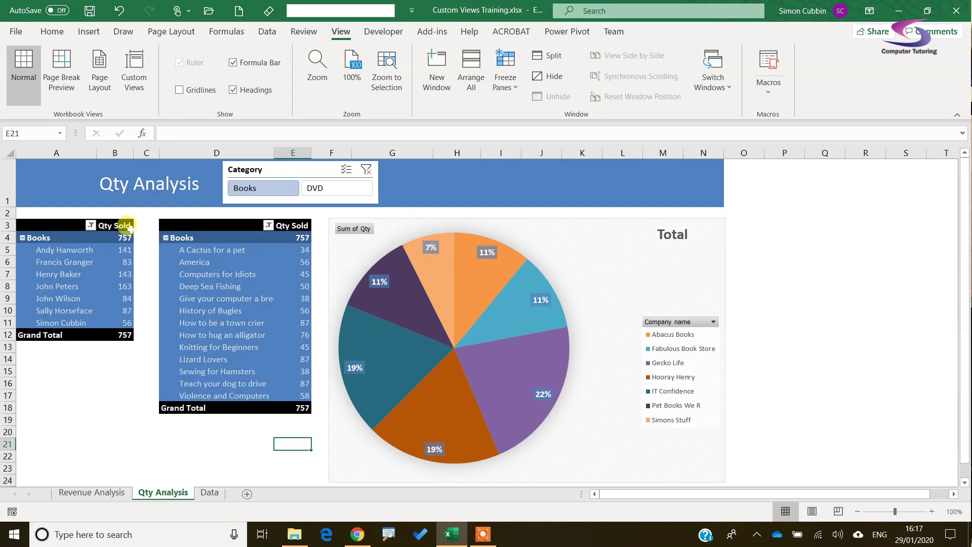
{"action": "left_click", "coordinate": [335, 191]}
{"action": "left_click", "coordinate": [271, 191]}
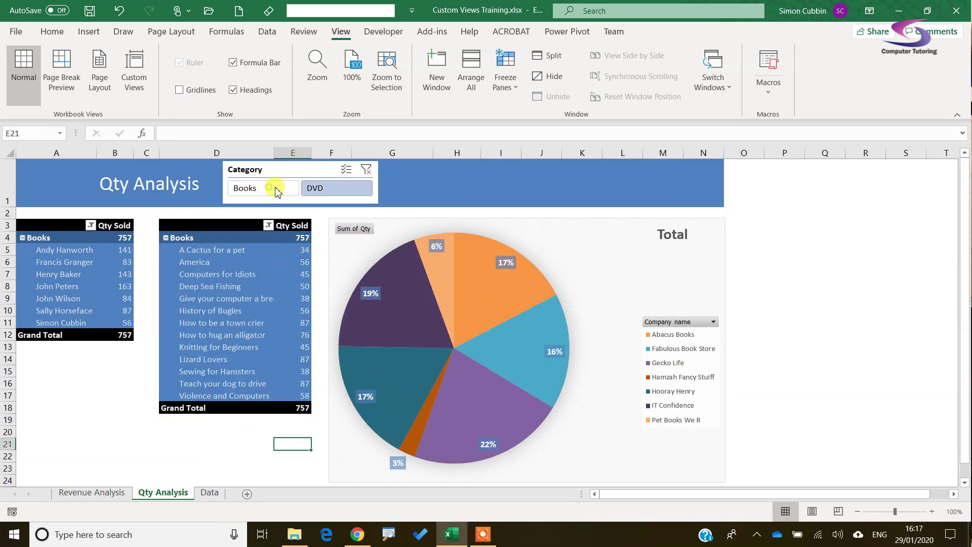
{"action": "left_click", "coordinate": [334, 191]}
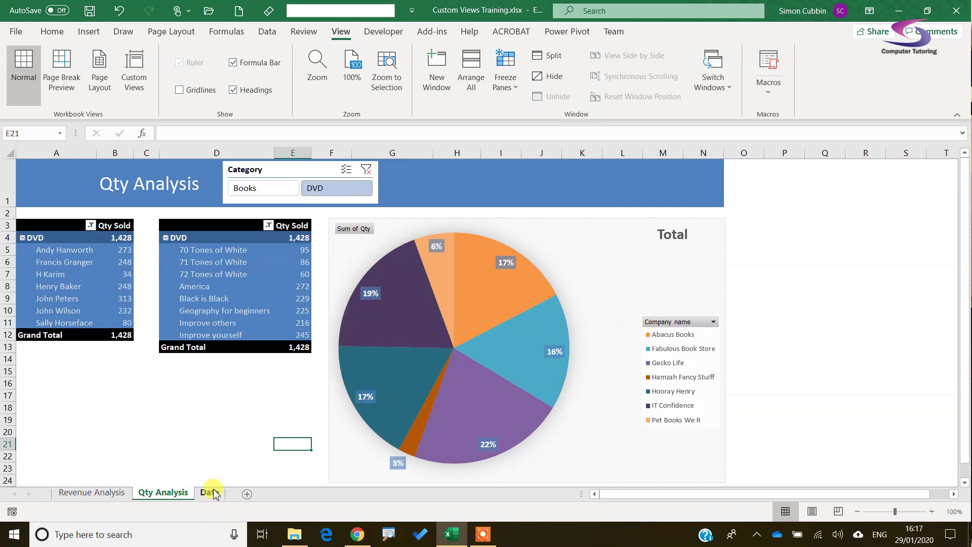
Filter the Data sheet's Order Date column to 2019 only, and clear that date filter again.
{"action": "left_click", "coordinate": [210, 493]}
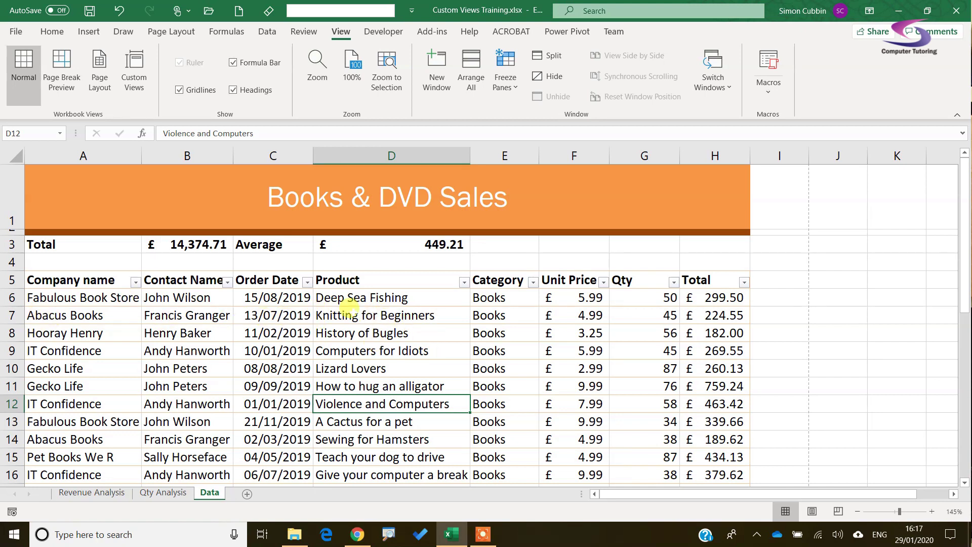
{"action": "left_click", "coordinate": [308, 282]}
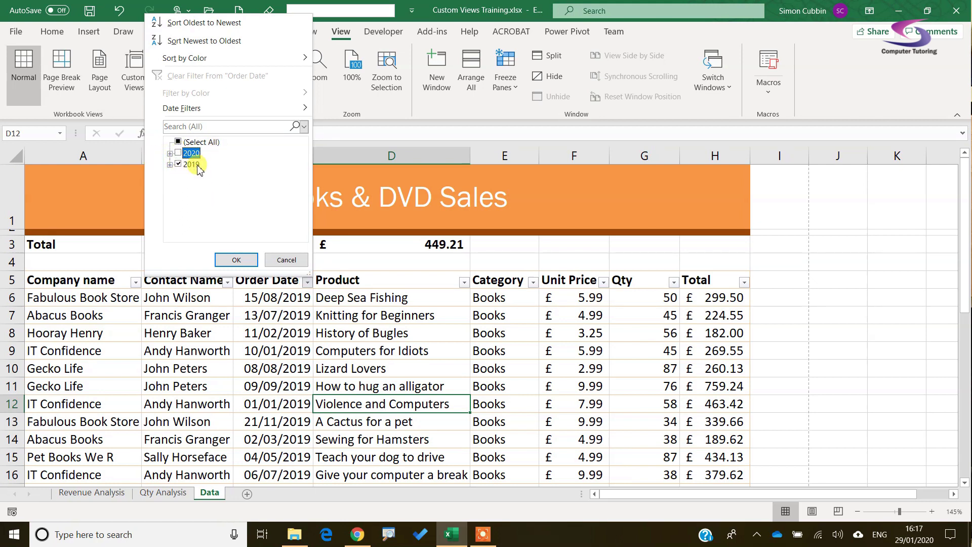
{"action": "left_click", "coordinate": [236, 259]}
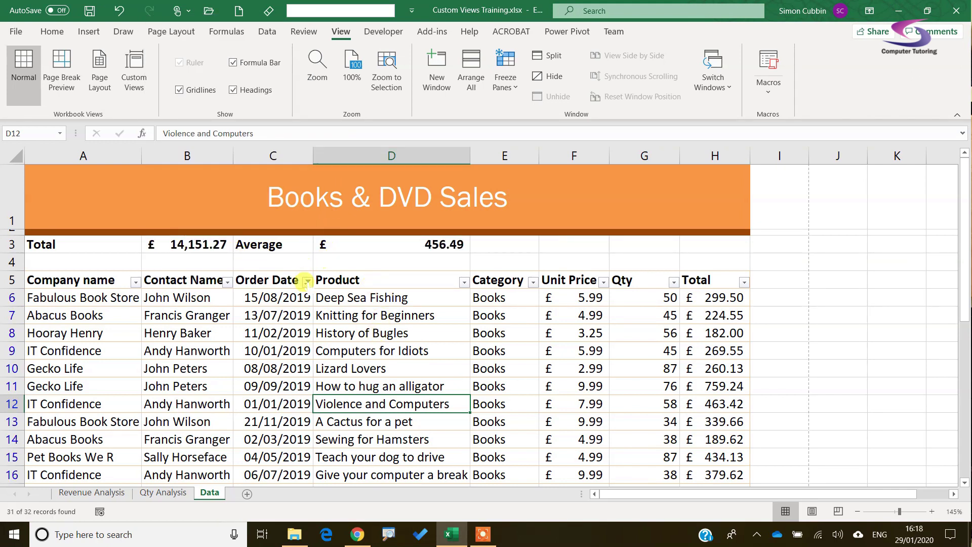
{"action": "left_click", "coordinate": [308, 285]}
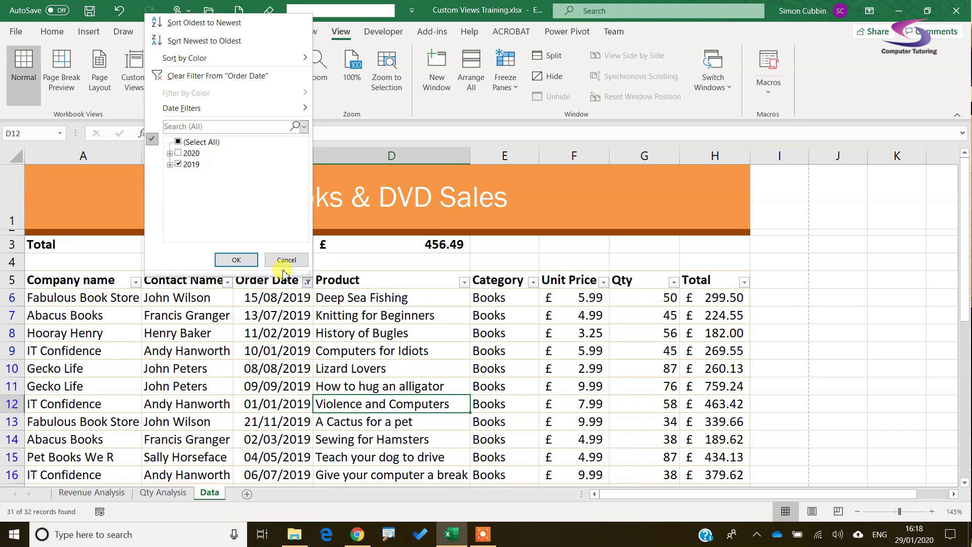
{"action": "left_click", "coordinate": [202, 71]}
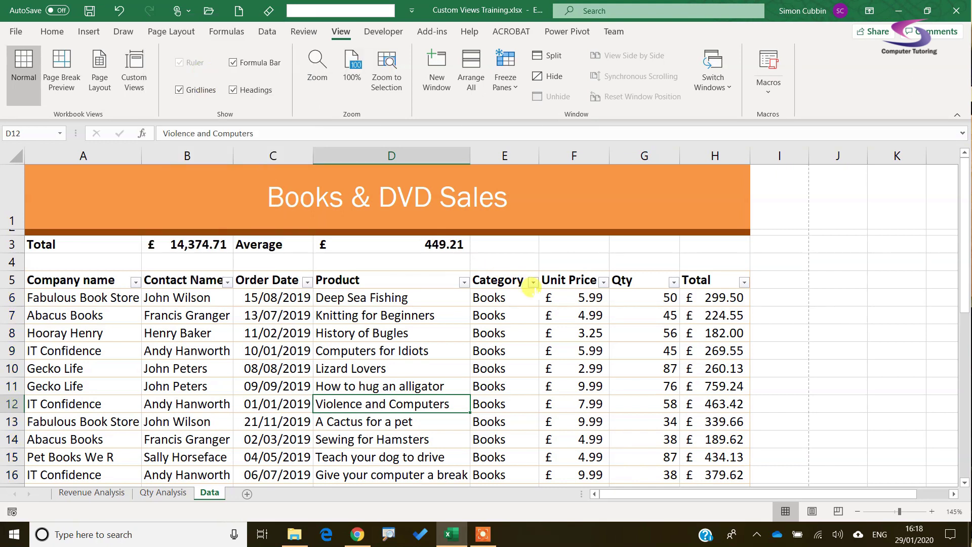
Filter the Category column of the Data sheet to Books, and clear the sheet's filters again.
{"action": "left_click", "coordinate": [533, 282]}
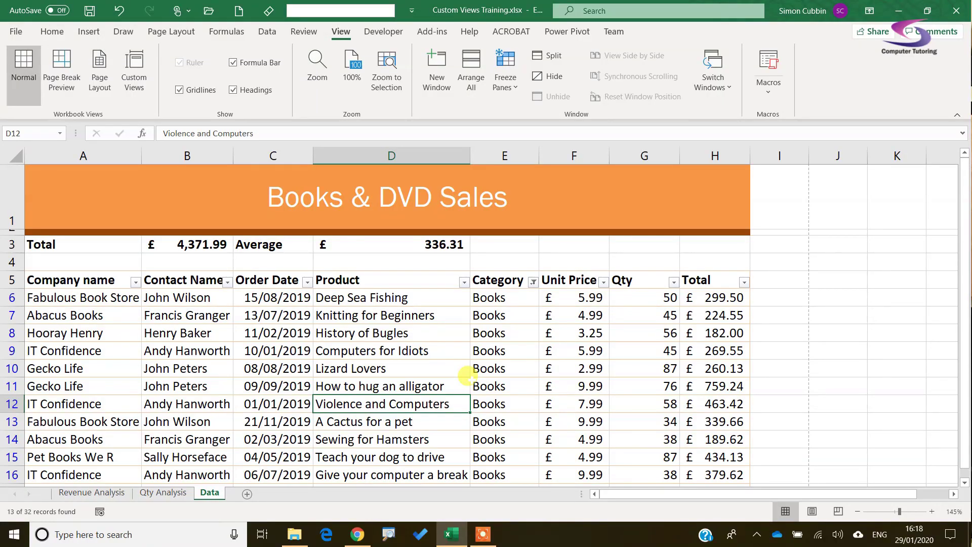
{"action": "left_click", "coordinate": [405, 344]}
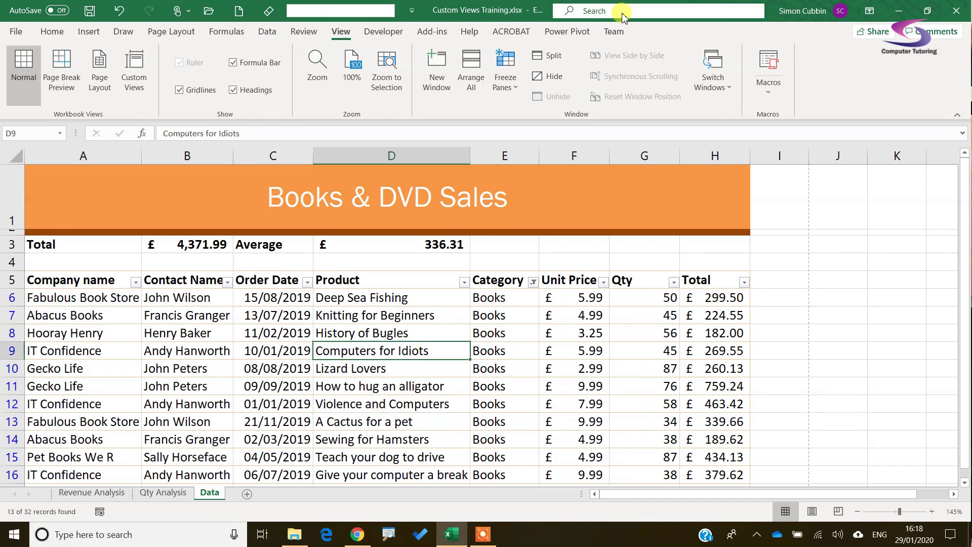
{"action": "left_click", "coordinate": [265, 32]}
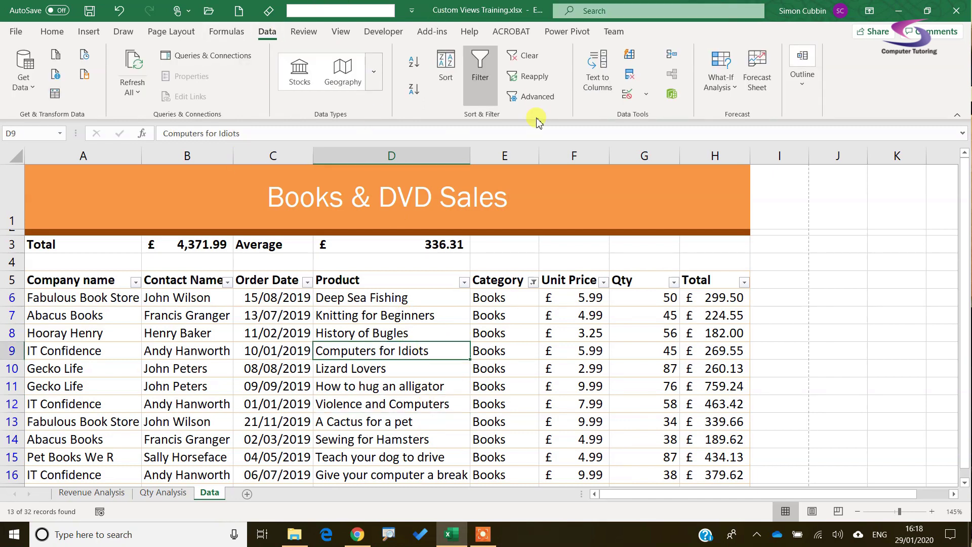
{"action": "left_click", "coordinate": [527, 60]}
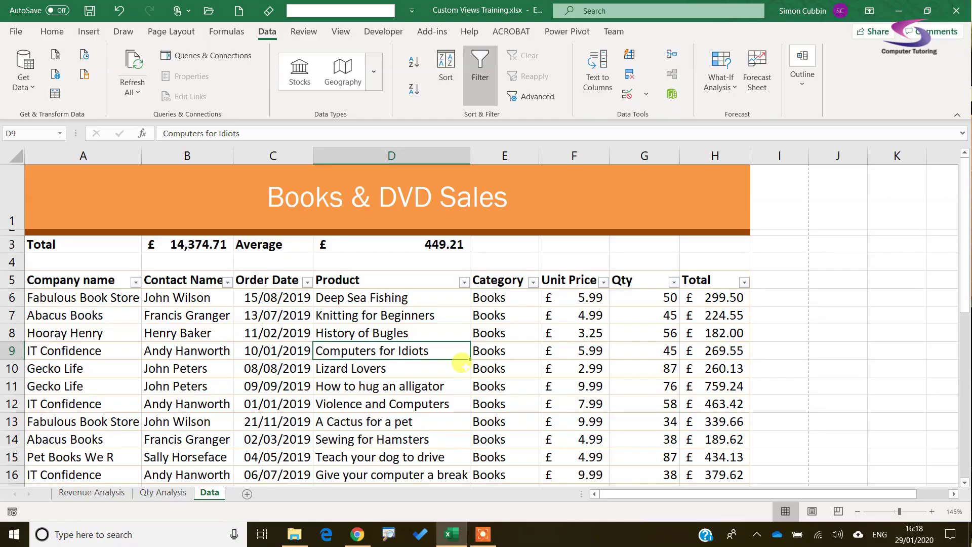
Freeze the panes of the Data sheet above row 6 and check the headers by scrolling through the list.
{"action": "scroll", "coordinate": [460, 363], "scroll_direction": "down", "scroll_amount": 18}
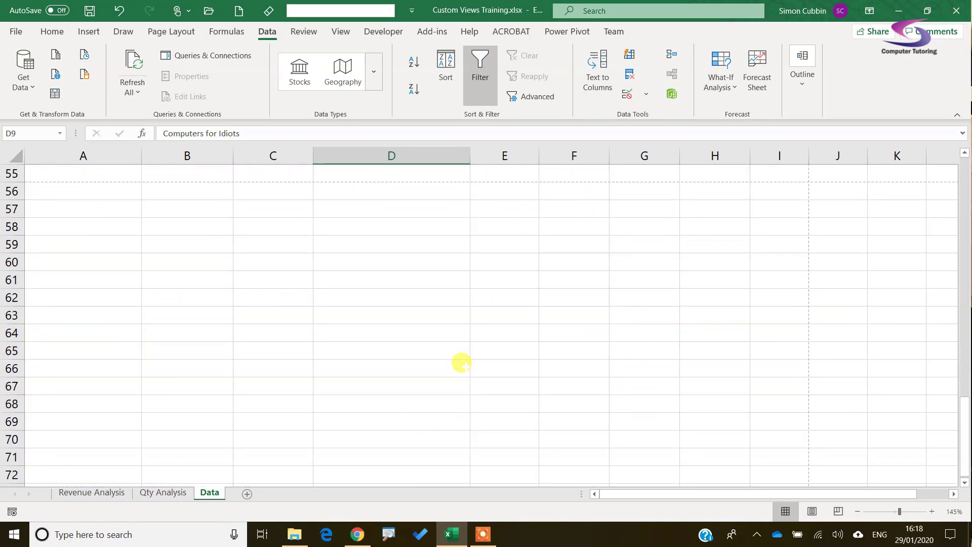
{"action": "scroll", "coordinate": [461, 363], "scroll_direction": "up", "scroll_amount": 18}
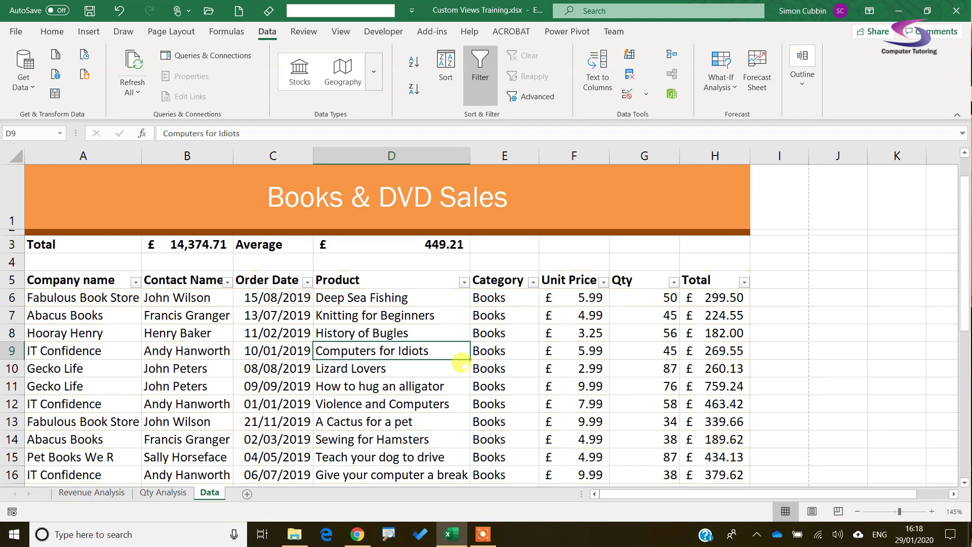
{"action": "left_click", "coordinate": [87, 299]}
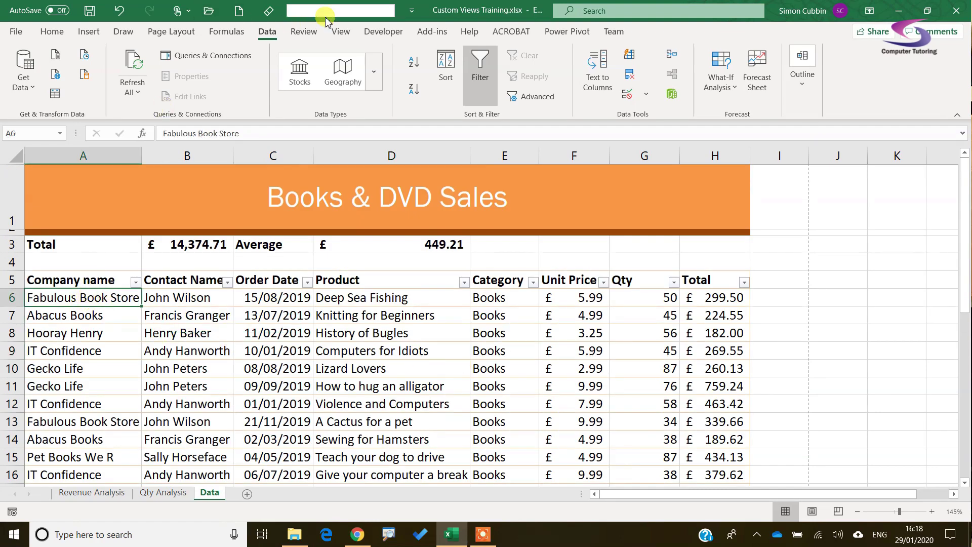
{"action": "left_click", "coordinate": [321, 32]}
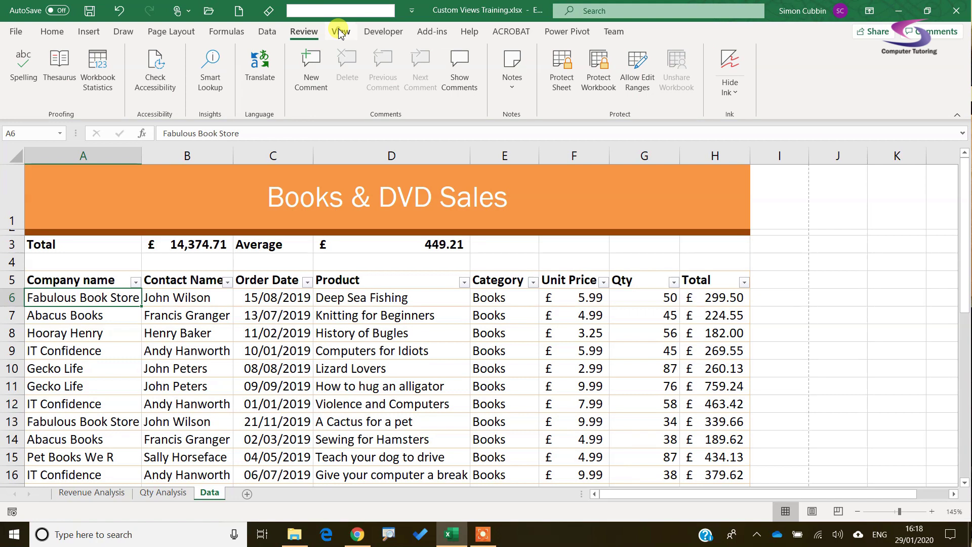
{"action": "left_click", "coordinate": [340, 33]}
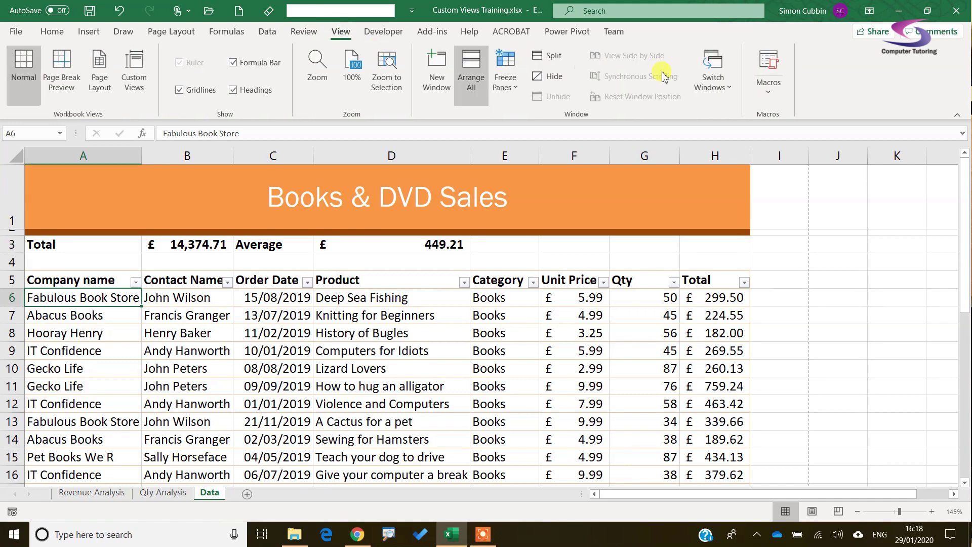
{"action": "left_click", "coordinate": [505, 86]}
{"action": "left_click", "coordinate": [548, 126]}
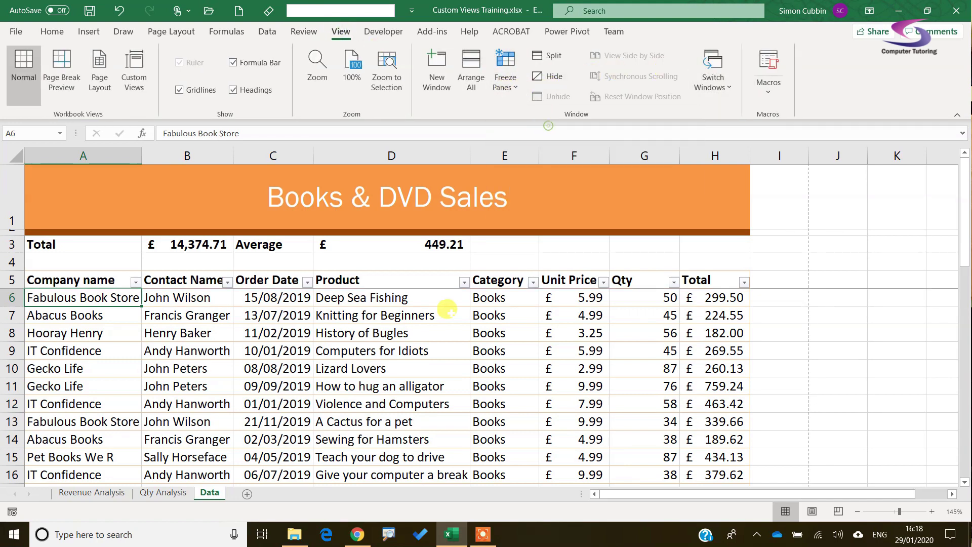
{"action": "scroll", "coordinate": [443, 306], "scroll_direction": "down", "scroll_amount": 11}
{"action": "scroll", "coordinate": [446, 311], "scroll_direction": "up", "scroll_amount": 11}
Unfreeze the panes on the Data sheet and check how the list scrolls without them.
{"action": "left_click", "coordinate": [505, 86]}
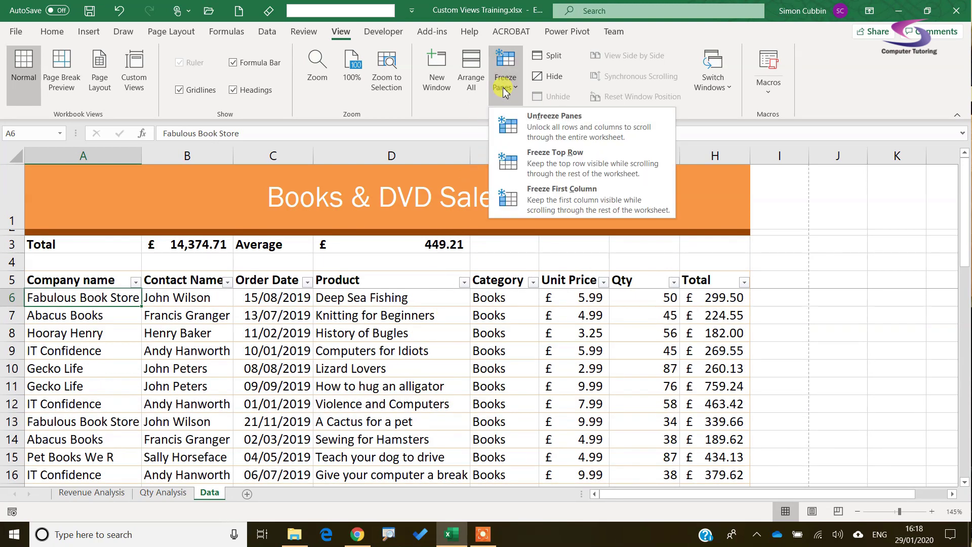
{"action": "left_click", "coordinate": [526, 121]}
{"action": "scroll", "coordinate": [416, 300], "scroll_direction": "down", "scroll_amount": 2}
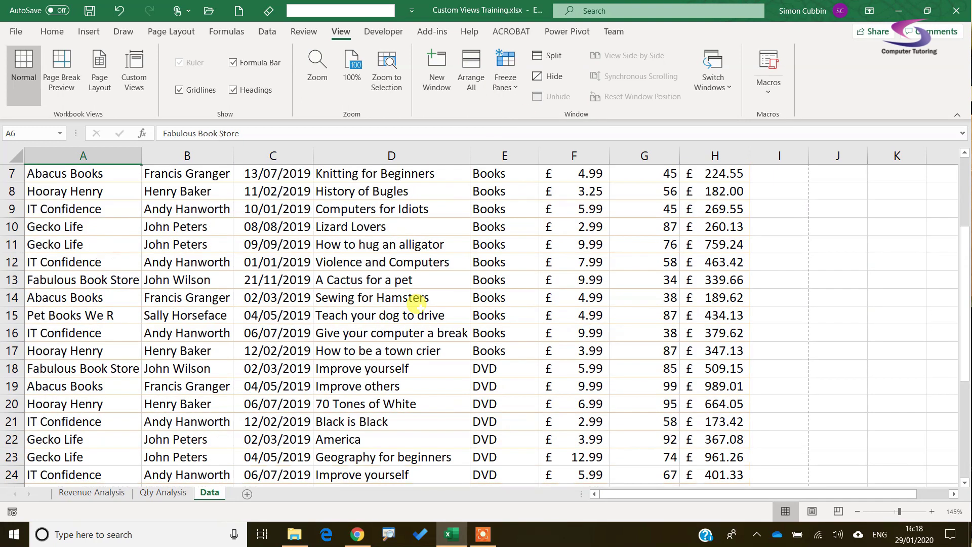
{"action": "scroll", "coordinate": [417, 301], "scroll_direction": "down", "scroll_amount": 9}
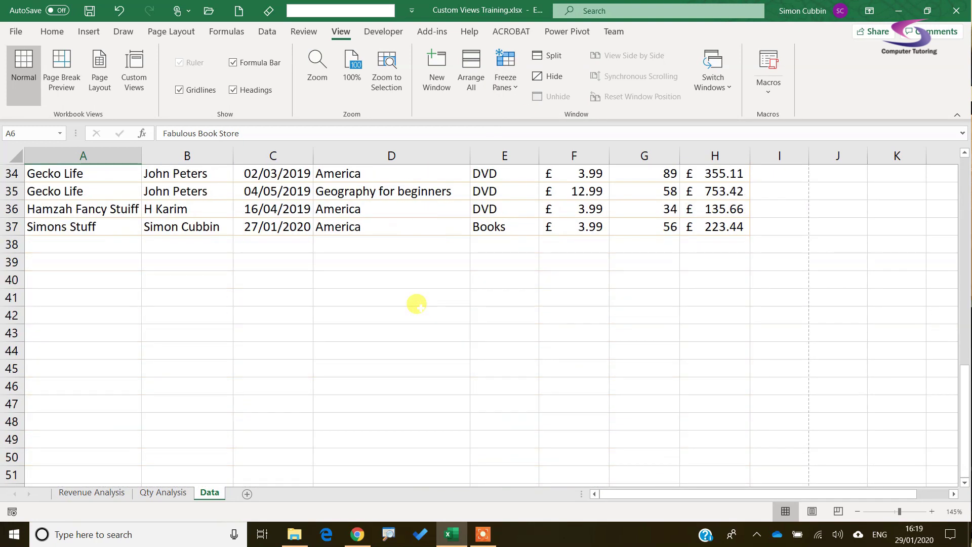
{"action": "scroll", "coordinate": [416, 304], "scroll_direction": "up", "scroll_amount": 11}
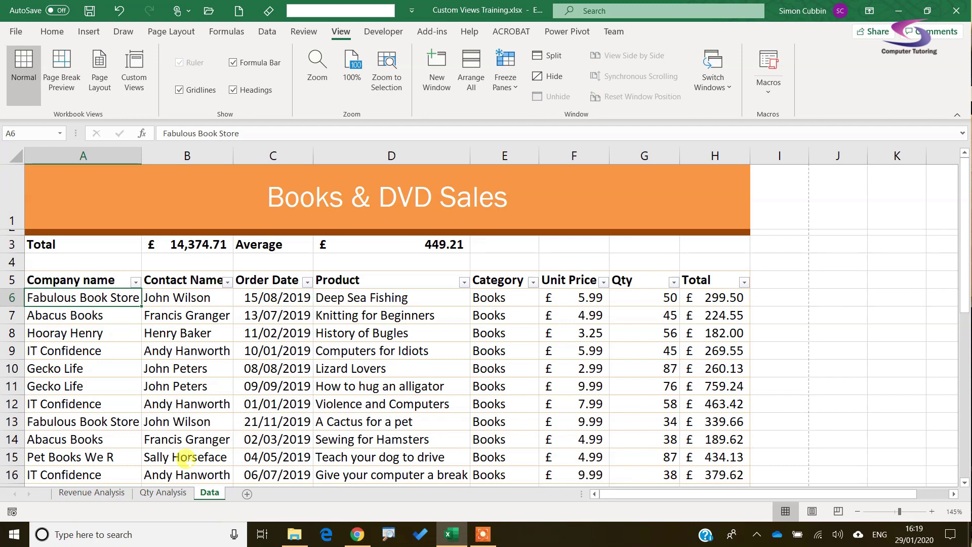
Hide the Data sheet and unhide it again.
{"action": "right_click", "coordinate": [211, 494]}
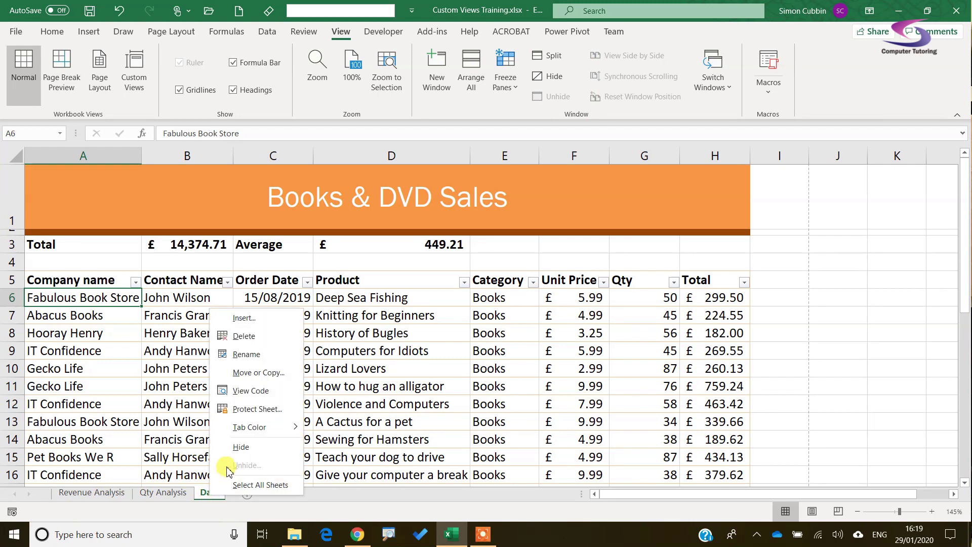
{"action": "left_click", "coordinate": [227, 447]}
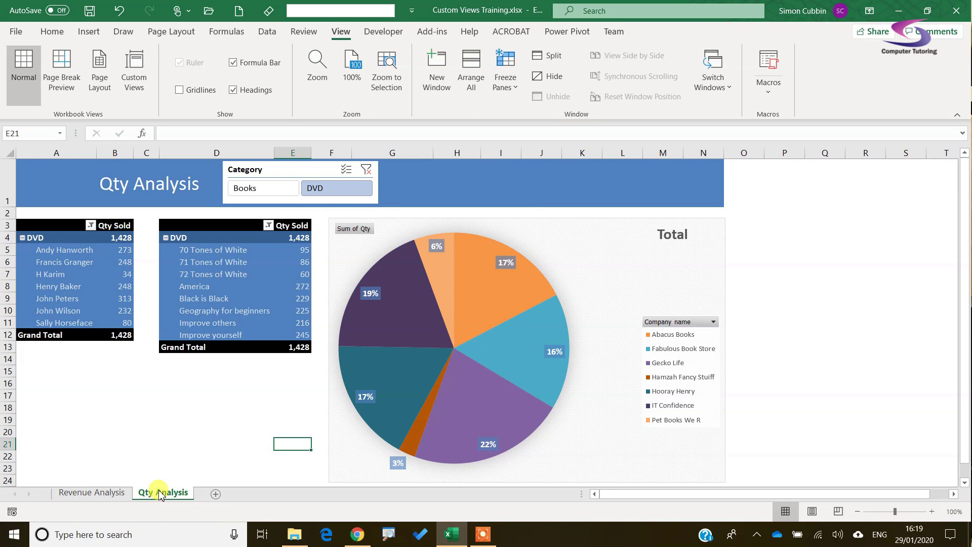
{"action": "right_click", "coordinate": [184, 491]}
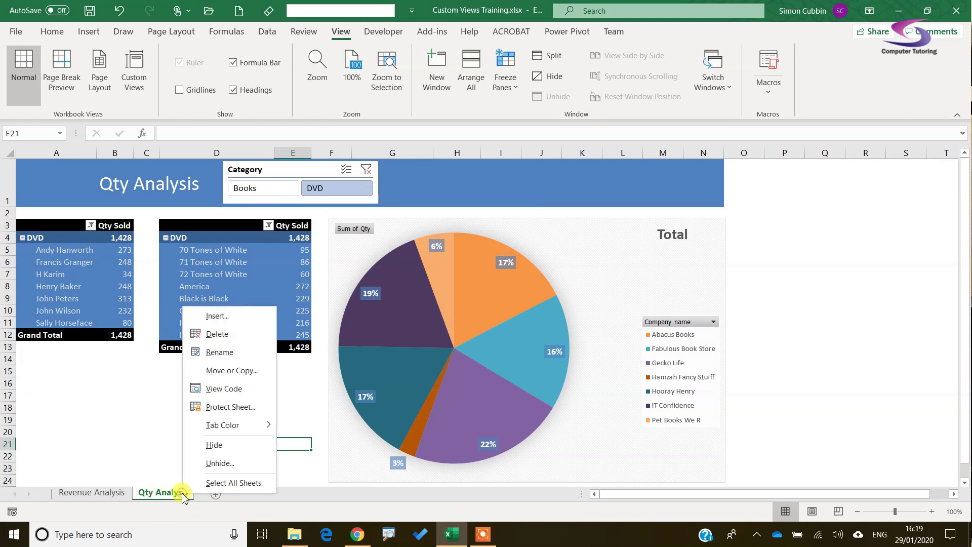
{"action": "left_click", "coordinate": [212, 463]}
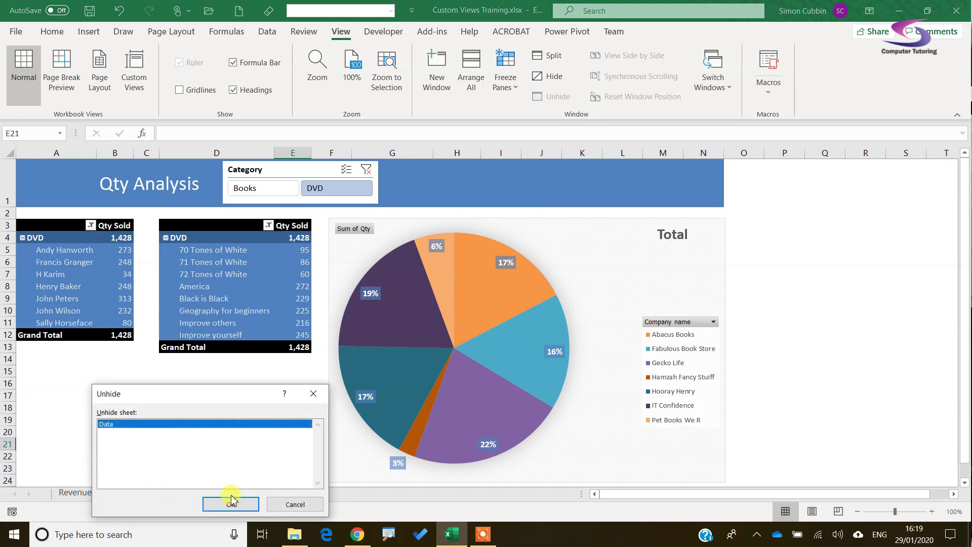
{"action": "left_click", "coordinate": [231, 504]}
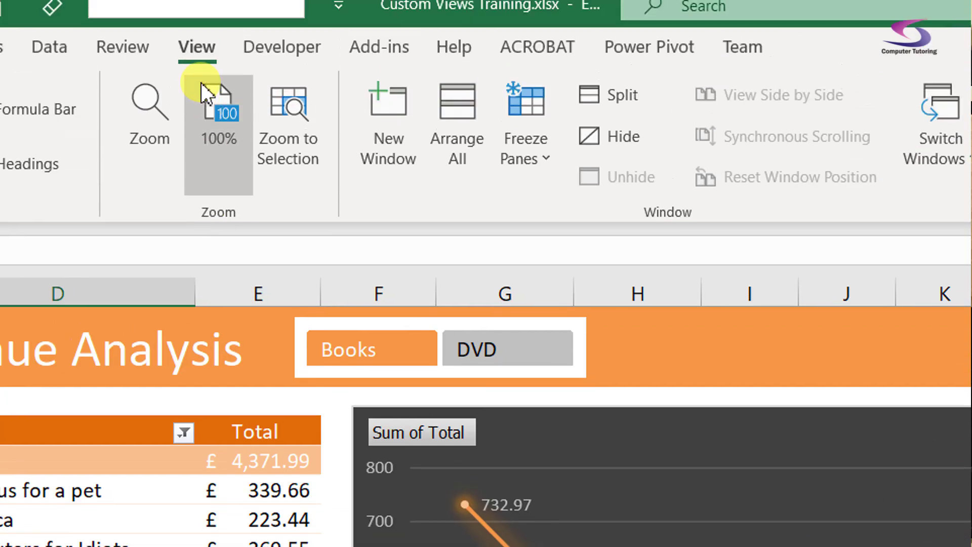
Add a custom view of the Revenue Analysis sheet named Total Revenue Analysis, including print settings and hidden rows, columns and filter settings.
{"action": "left_click", "coordinate": [200, 84]}
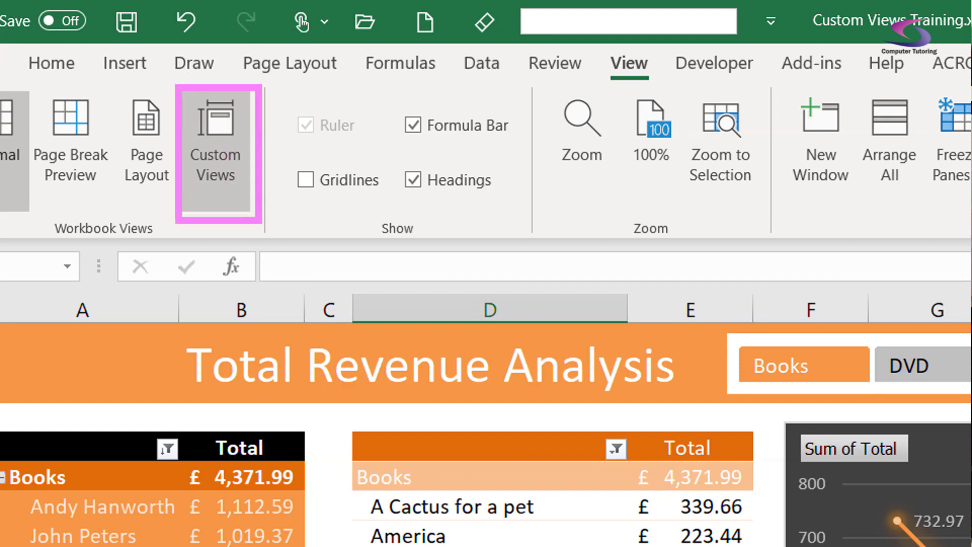
{"action": "left_click", "coordinate": [220, 166]}
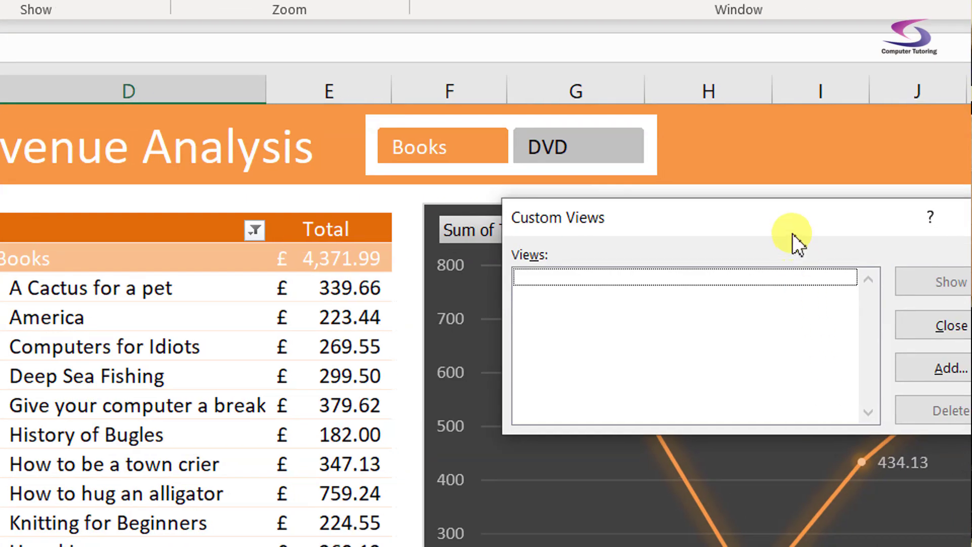
{"action": "left_click_drag", "start_coordinate": [791, 227], "coordinate": [564, 199]}
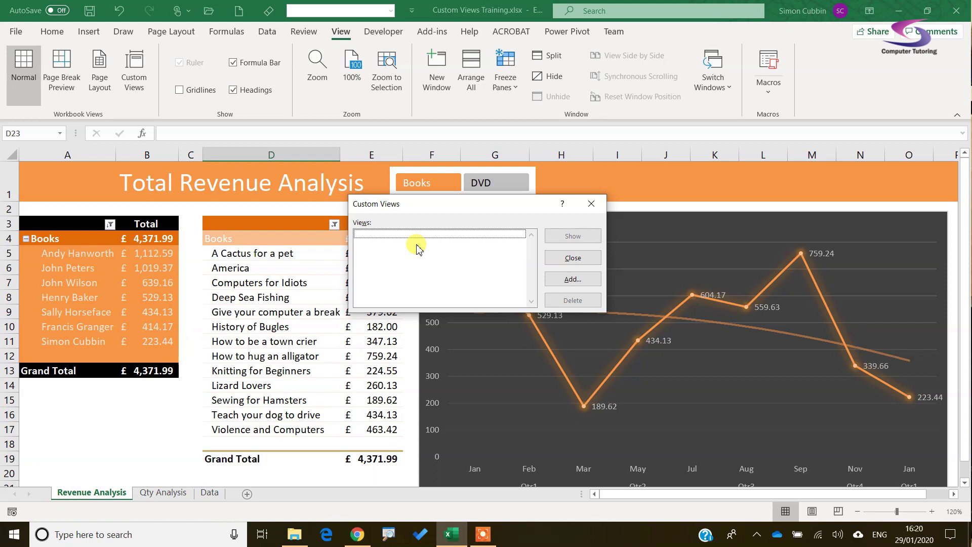
{"action": "left_click_drag", "start_coordinate": [421, 212], "coordinate": [708, 259]}
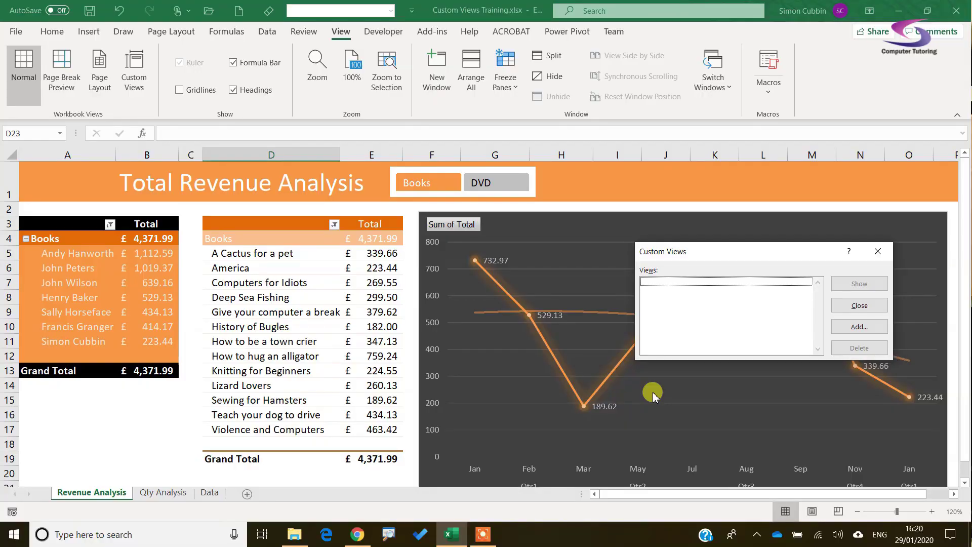
{"action": "left_click_drag", "start_coordinate": [755, 254], "coordinate": [434, 185]}
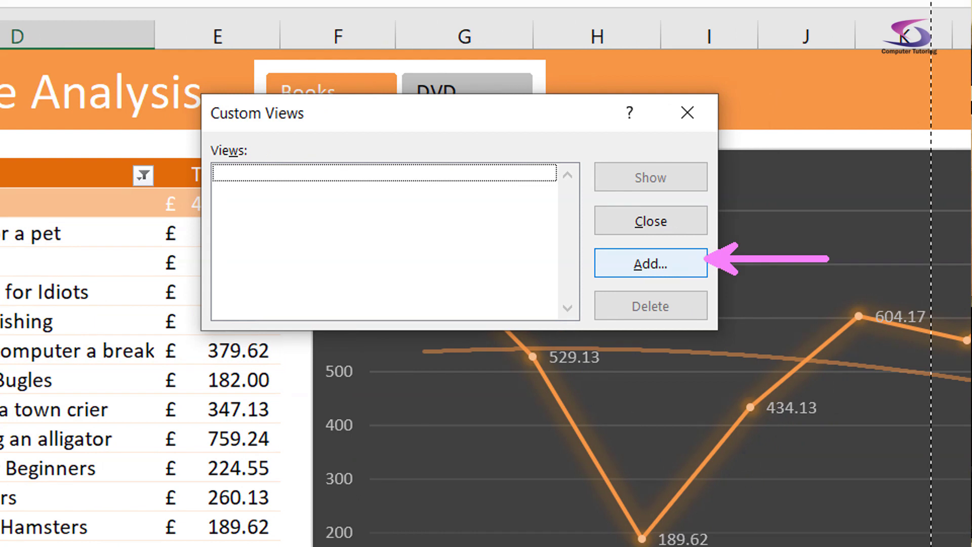
{"action": "left_click", "coordinate": [660, 258]}
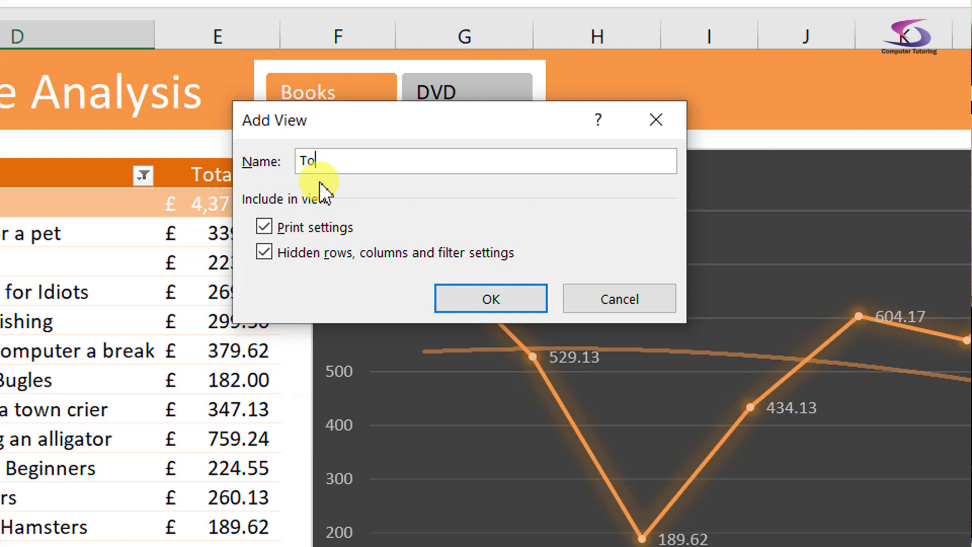
{"action": "type", "text": "Revenue Analysis"}
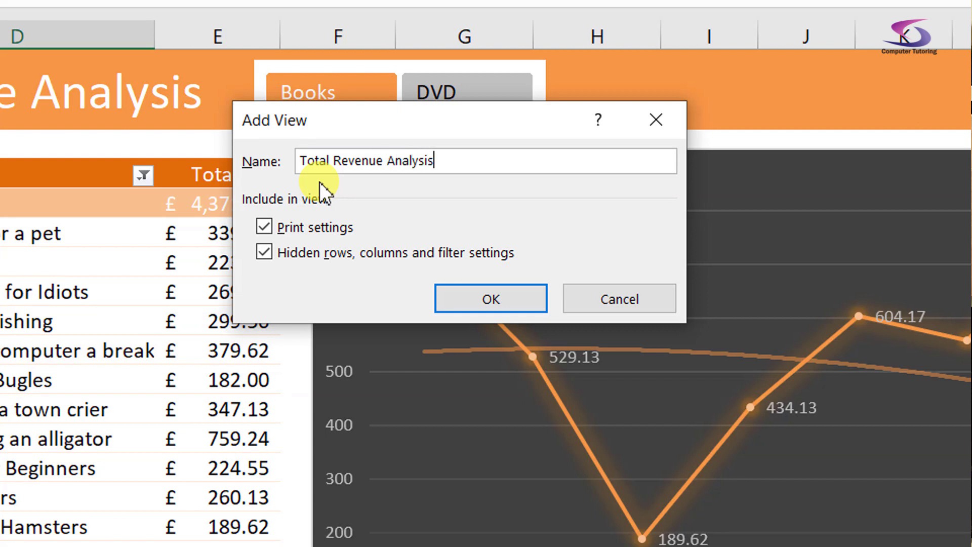
{"action": "left_click", "coordinate": [475, 290]}
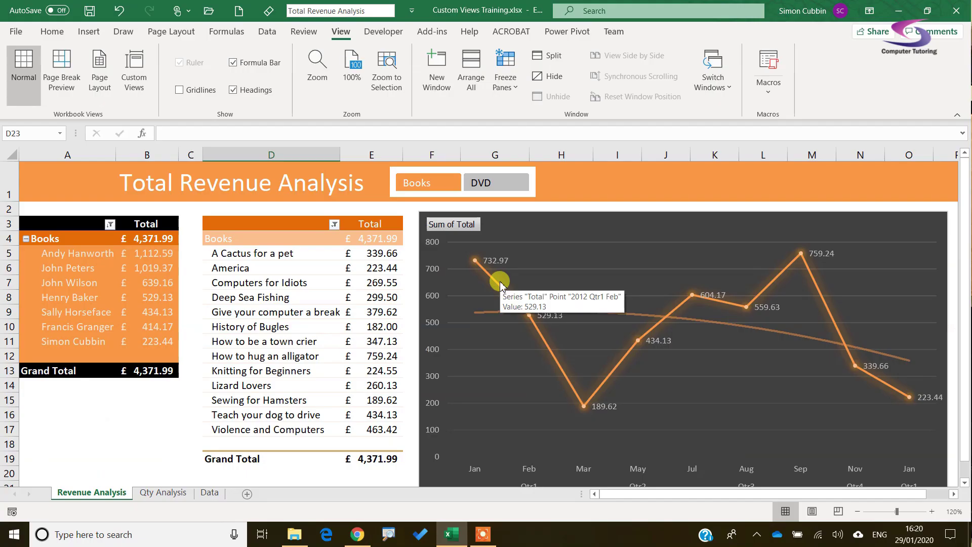
Check the workbook's list of saved custom views and close it.
{"action": "left_click", "coordinate": [134, 68]}
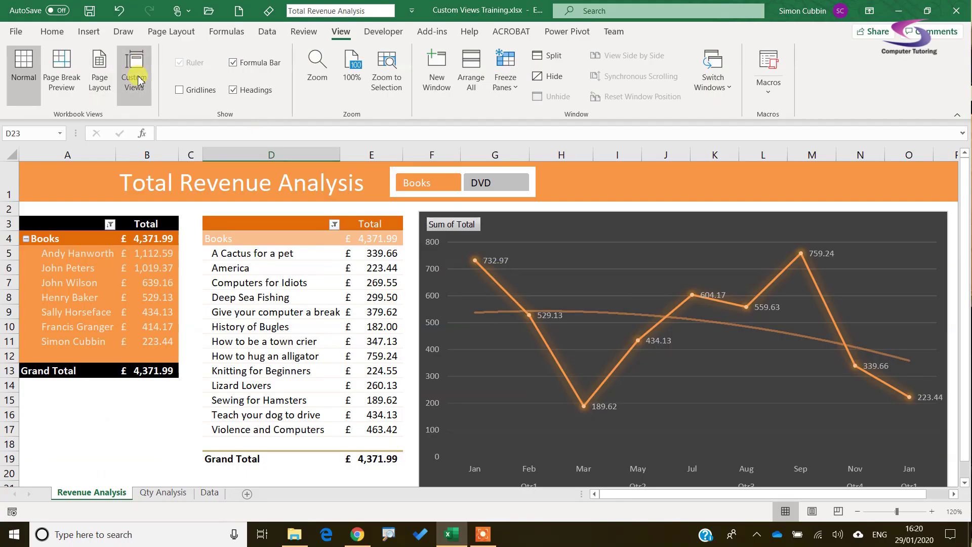
{"action": "left_click", "coordinate": [135, 71]}
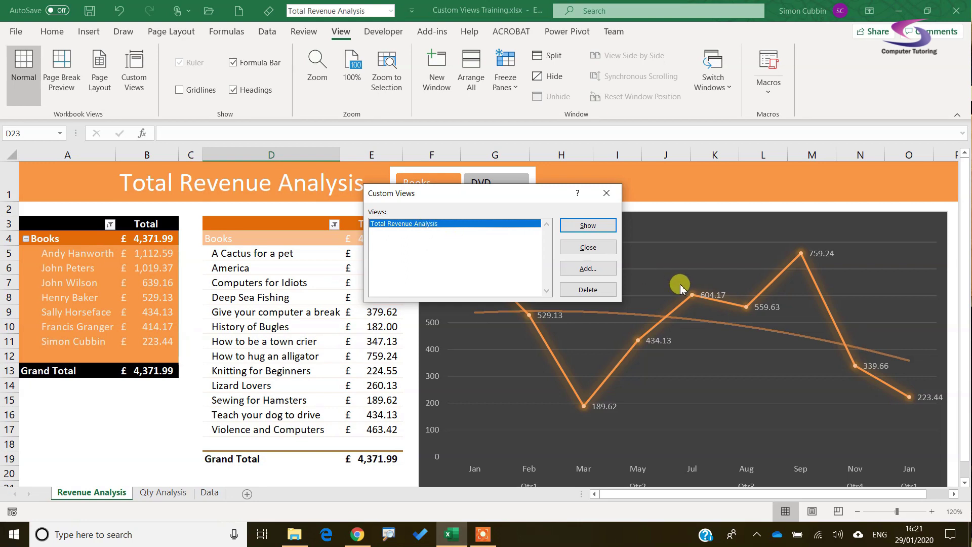
{"action": "left_click", "coordinate": [608, 193]}
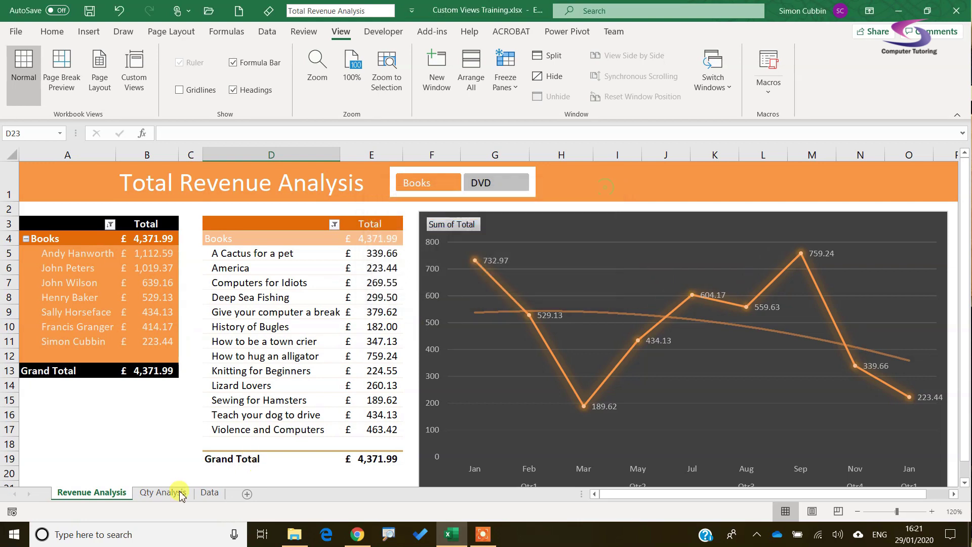
Open the Qty Analysis sheet and try different zoom levels, ending at 130%.
{"action": "left_click", "coordinate": [159, 494]}
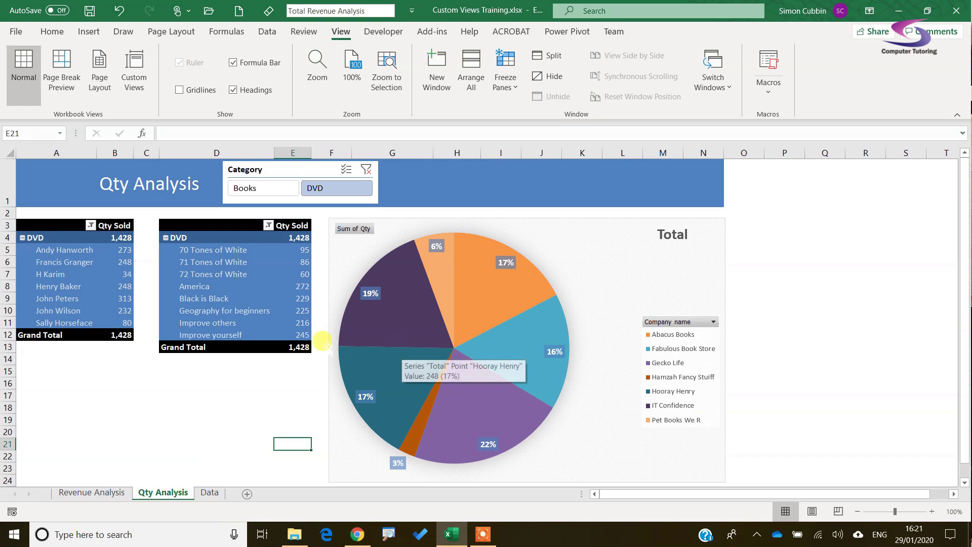
{"action": "mouse_move", "coordinate": [367, 350]}
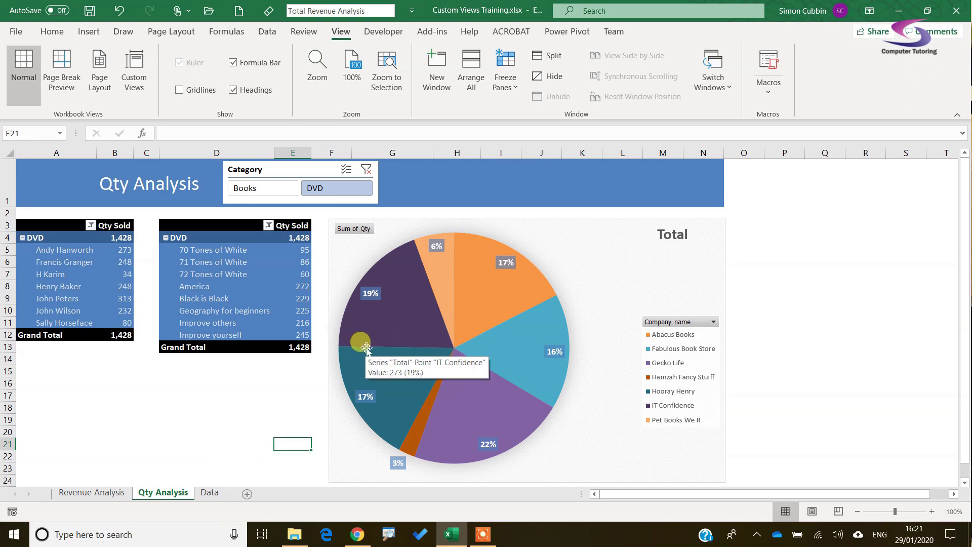
{"action": "scroll", "coordinate": [361, 343], "scroll_direction": "up", "scroll_amount": 4}
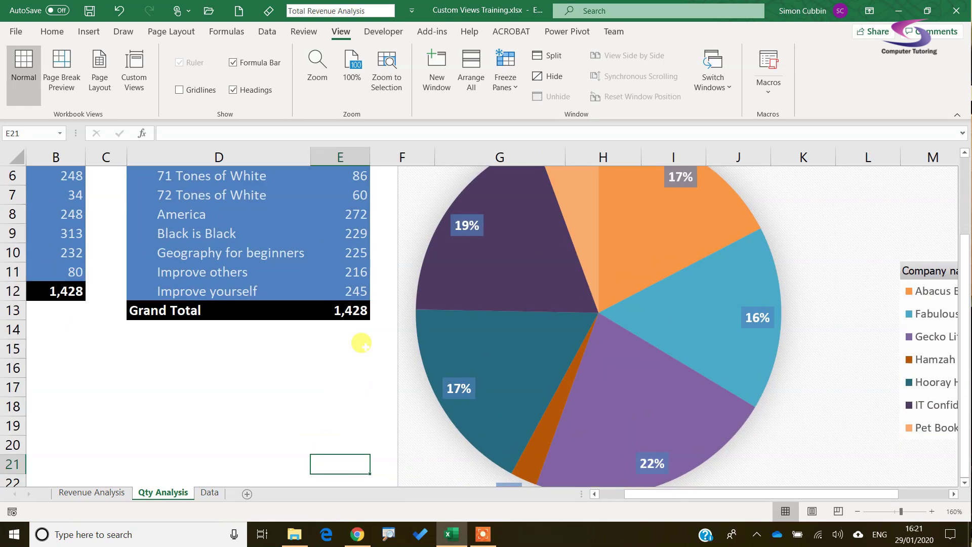
{"action": "left_click_drag", "start_coordinate": [902, 511], "coordinate": [892, 515]}
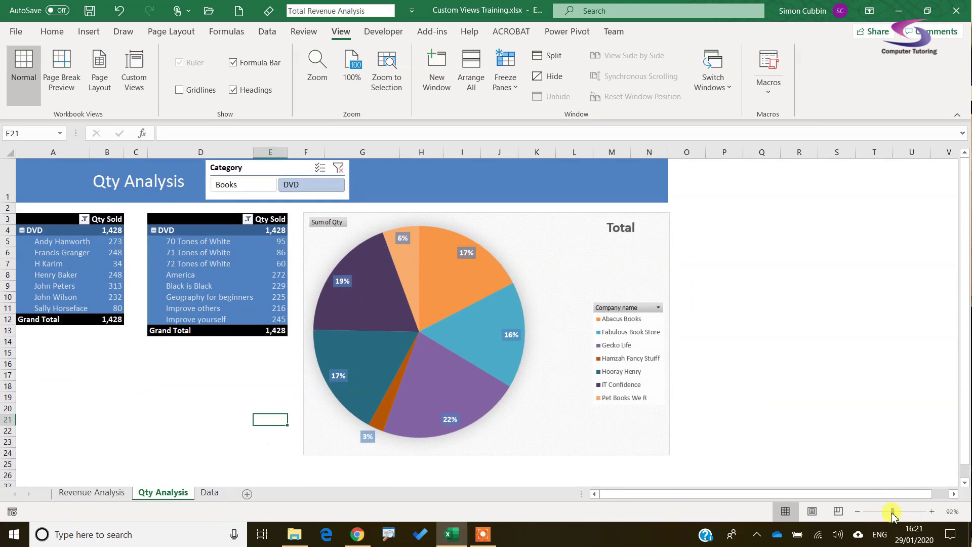
{"action": "left_click_drag", "start_coordinate": [901, 511], "coordinate": [900, 512]}
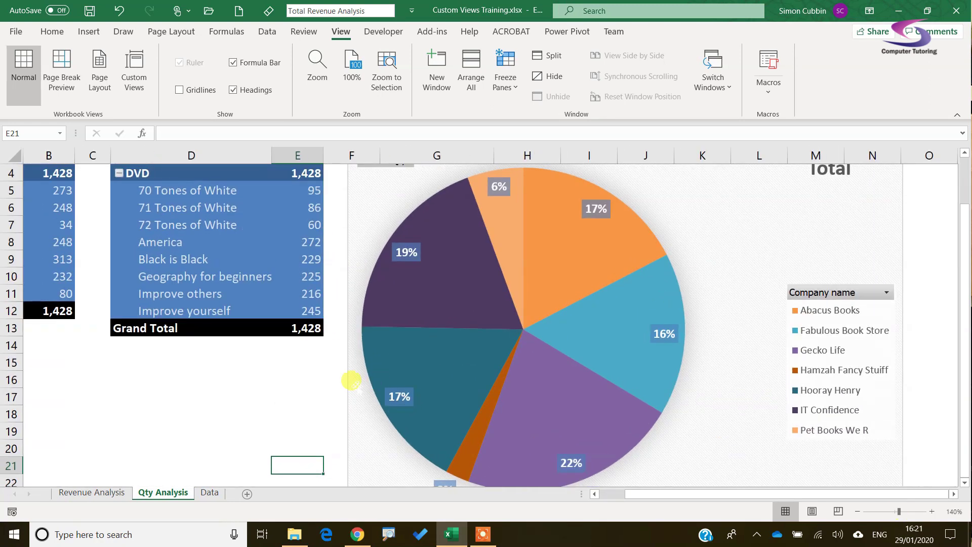
{"action": "scroll", "coordinate": [366, 411], "scroll_direction": "left", "scroll_amount": 1}
{"action": "scroll", "coordinate": [367, 411], "scroll_direction": "down", "scroll_amount": 7}
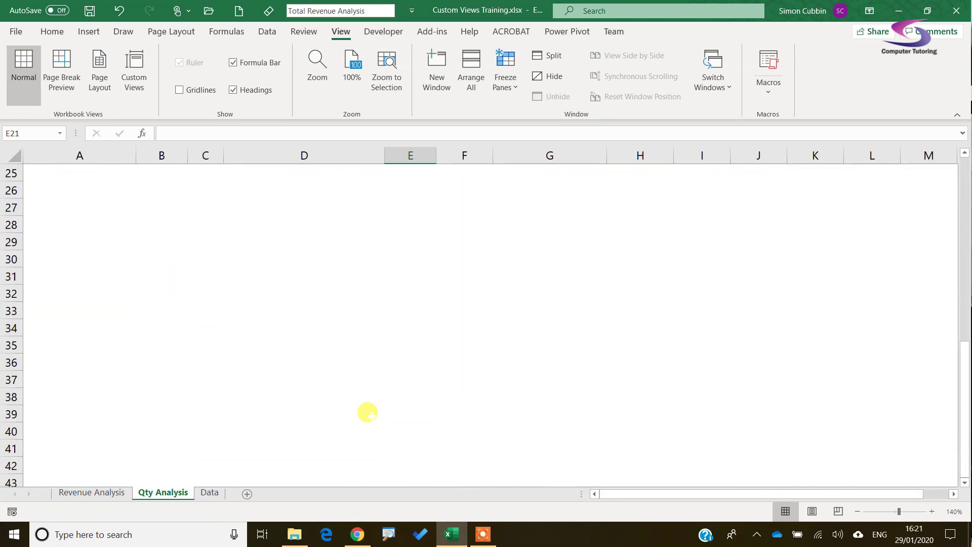
{"action": "scroll", "coordinate": [368, 409], "scroll_direction": "up", "scroll_amount": 8}
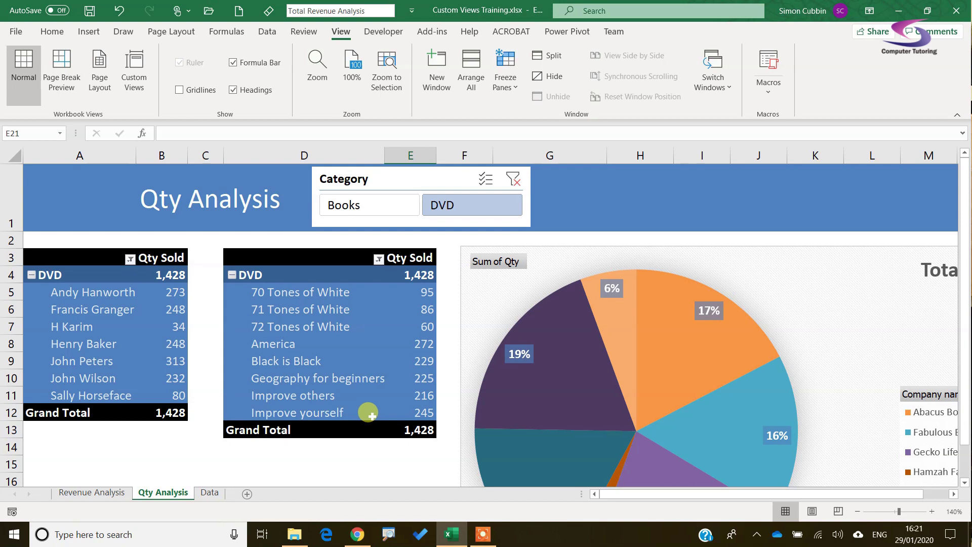
{"action": "left_click", "coordinate": [858, 515]}
{"action": "left_click", "coordinate": [858, 516]}
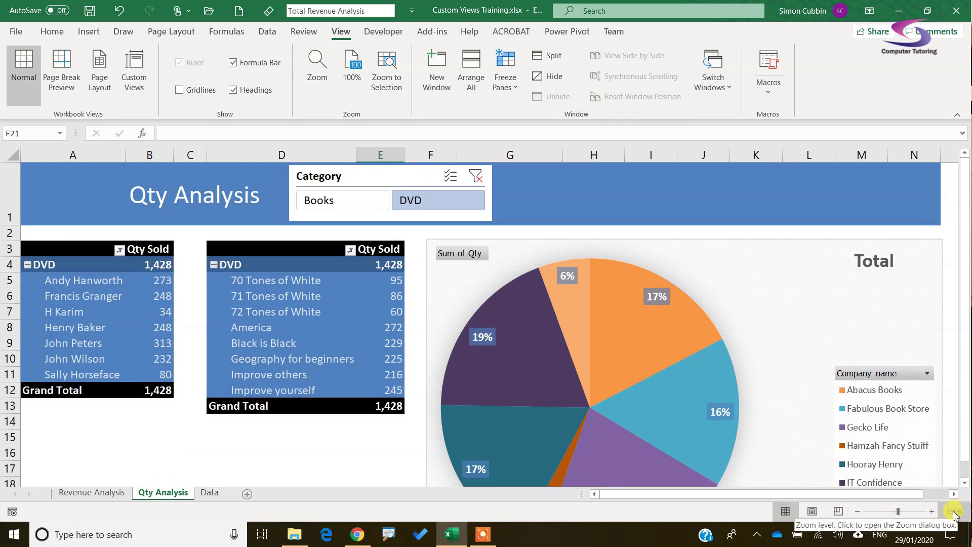
Set a custom zoom of 132% on the Qty Analysis sheet and check how the sheet fits.
{"action": "left_click", "coordinate": [954, 513]}
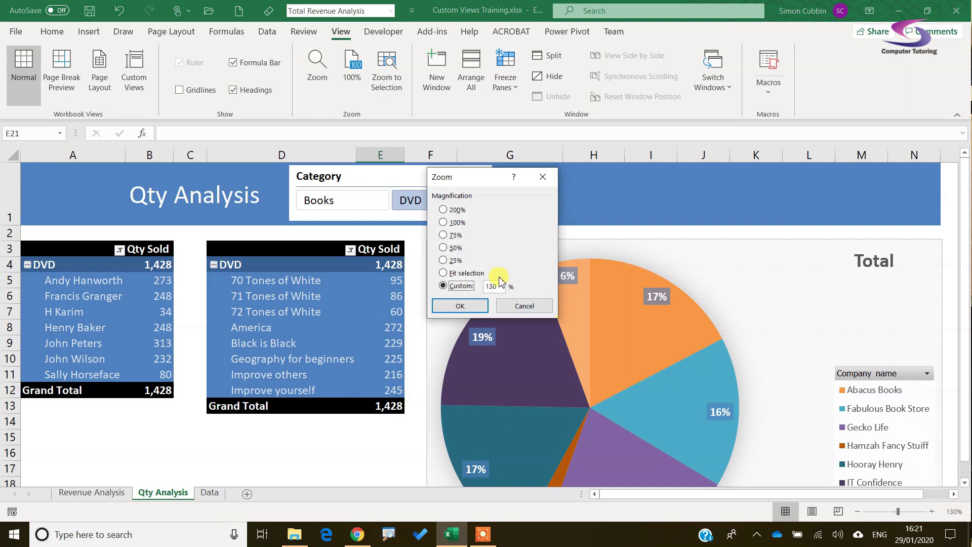
{"action": "key", "text": "BackSpace"}
{"action": "type", "text": "2"}
{"action": "key", "text": "Return"}
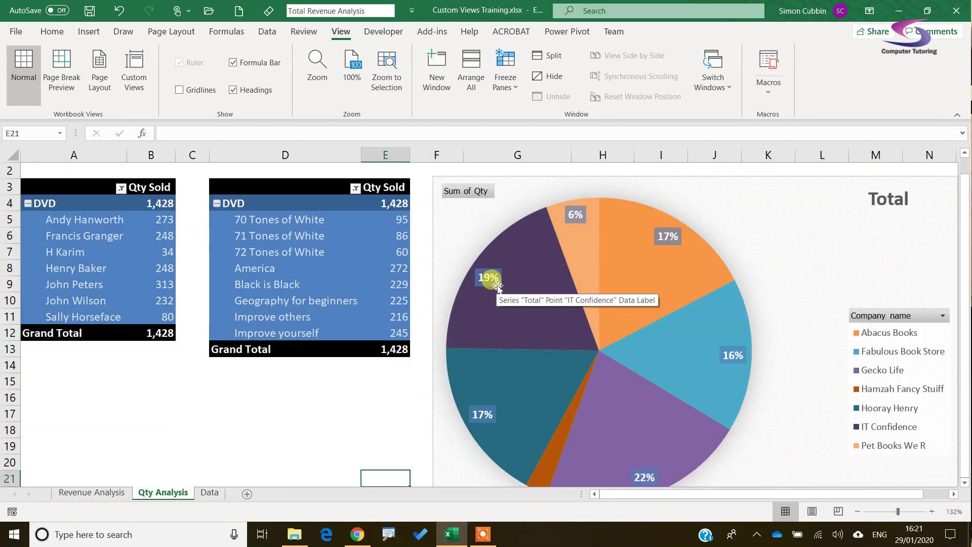
{"action": "scroll", "coordinate": [496, 286], "scroll_direction": "down", "scroll_amount": 18}
{"action": "scroll", "coordinate": [496, 286], "scroll_direction": "up", "scroll_amount": 19}
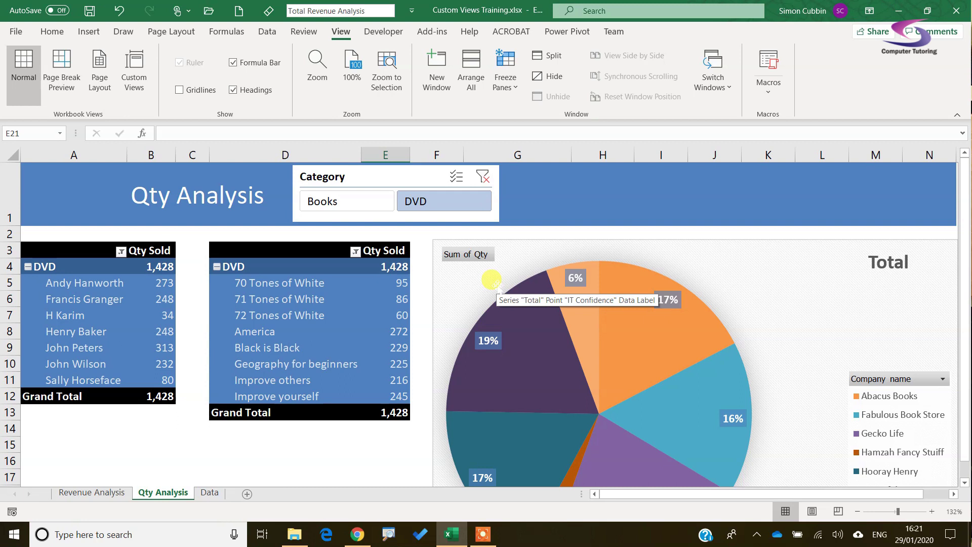
Show the saved Total Revenue Analysis custom view.
{"action": "left_click", "coordinate": [148, 75]}
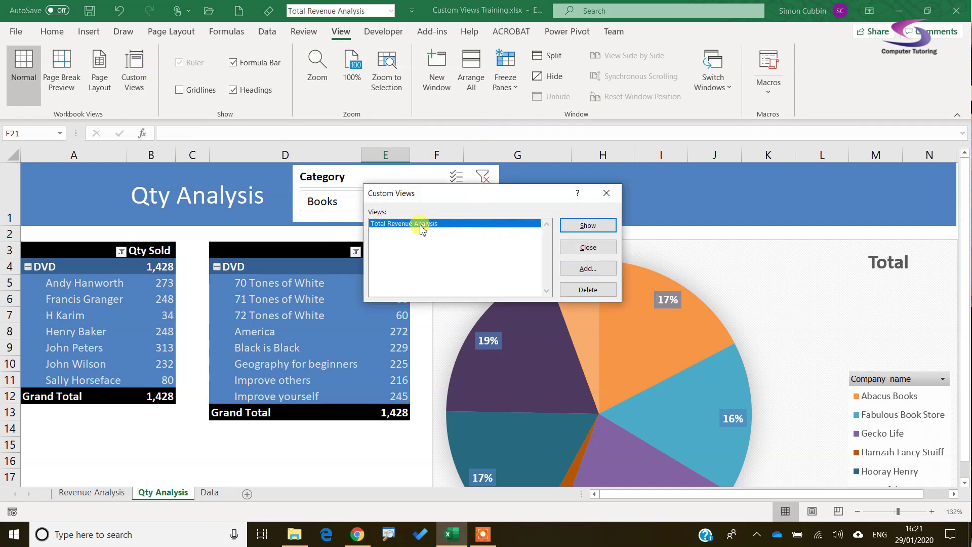
{"action": "left_click", "coordinate": [588, 225]}
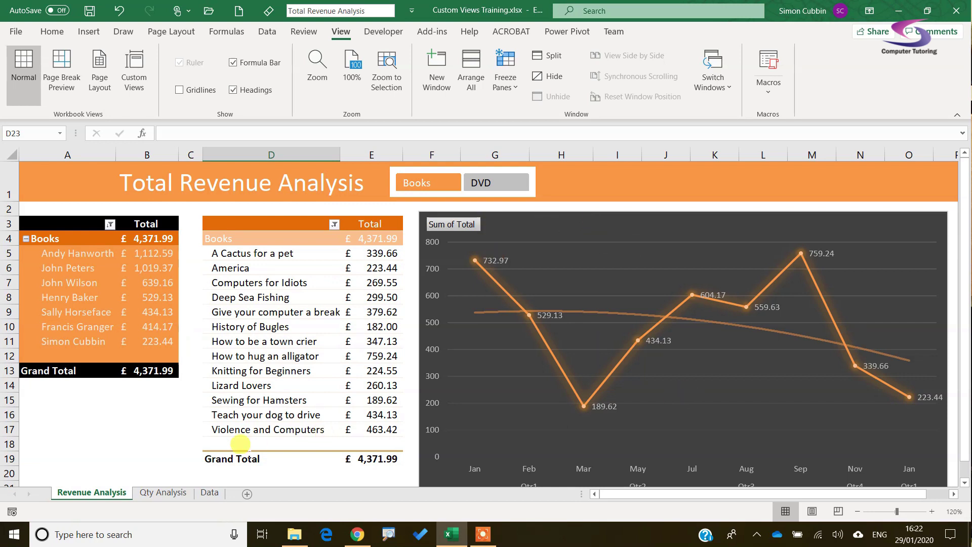
Return to the Qty Analysis sheet and set its zoom to 132%.
{"action": "left_click", "coordinate": [174, 499]}
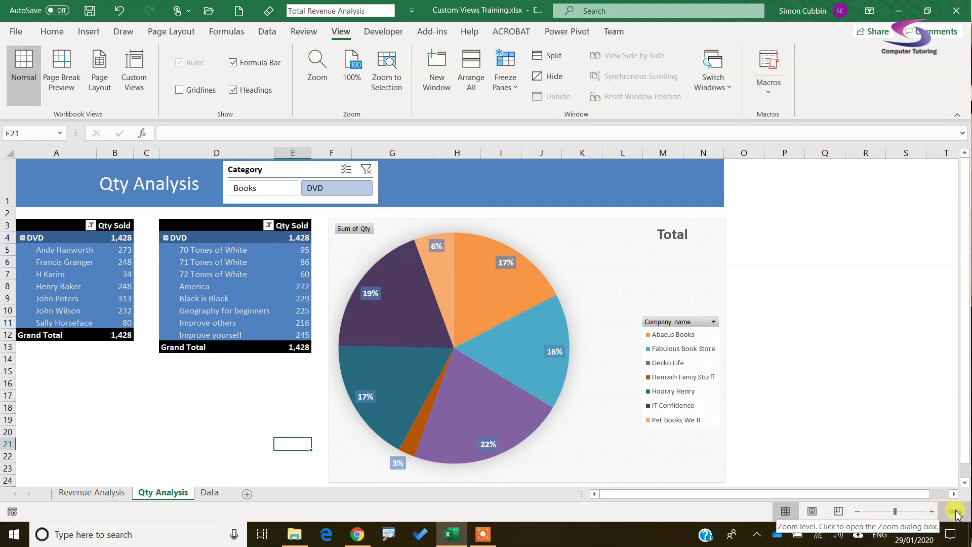
{"action": "left_click", "coordinate": [954, 512]}
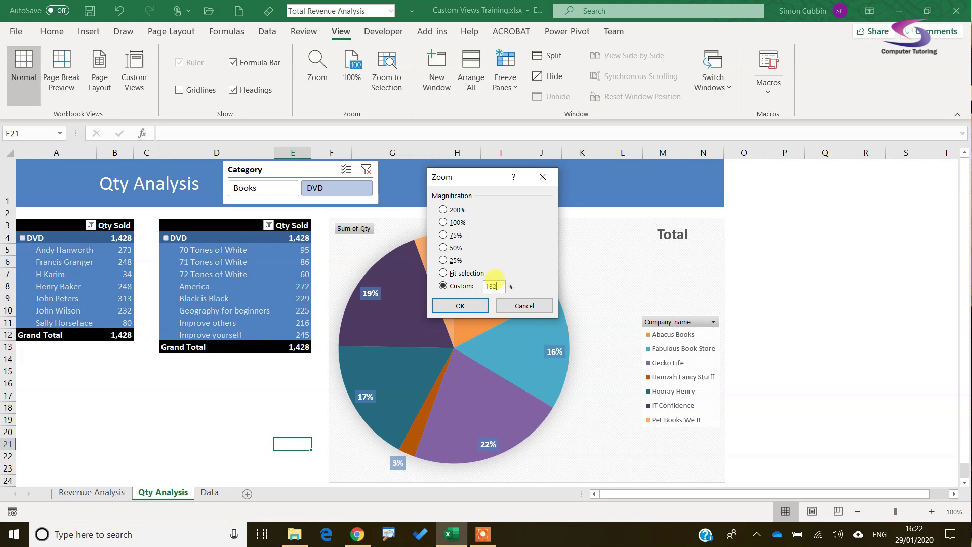
{"action": "key", "text": "Return"}
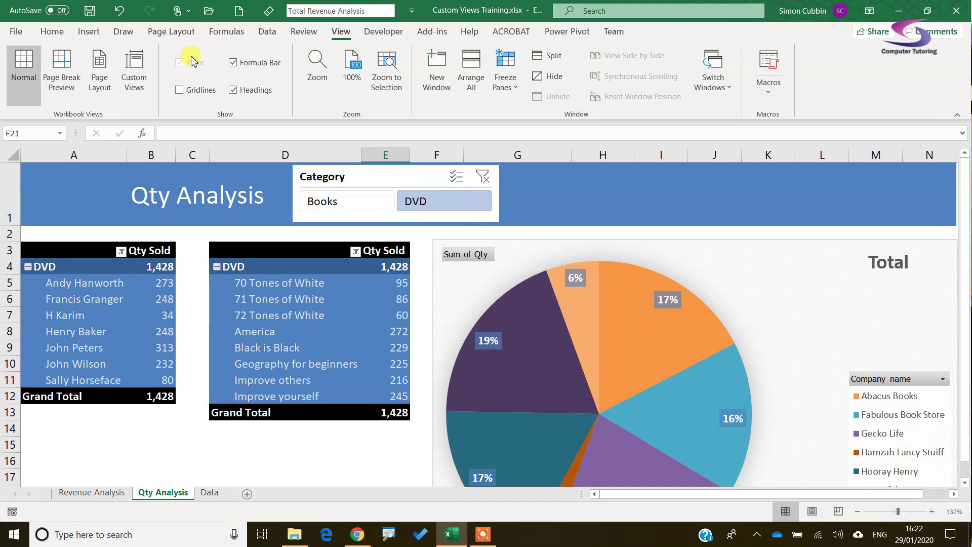
Add a custom view of the current sheet named Qty Analysis.
{"action": "left_click", "coordinate": [135, 70]}
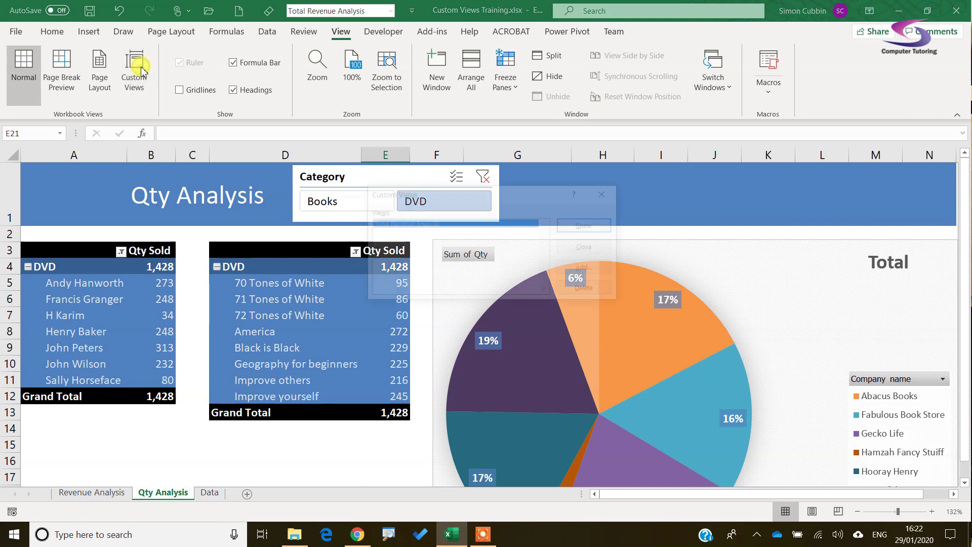
{"action": "left_click", "coordinate": [612, 272]}
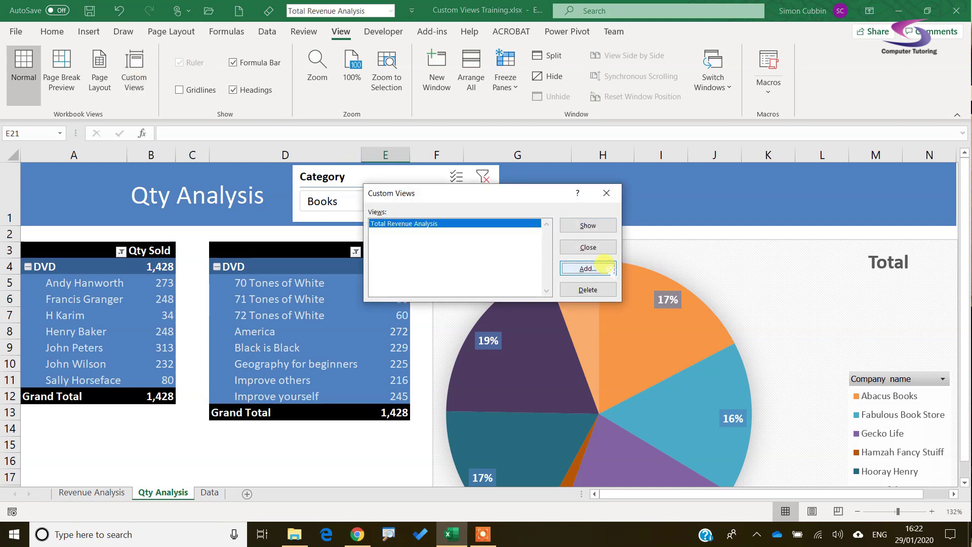
{"action": "type", "text": "Qty Analysis"}
{"action": "key", "text": "Return"}
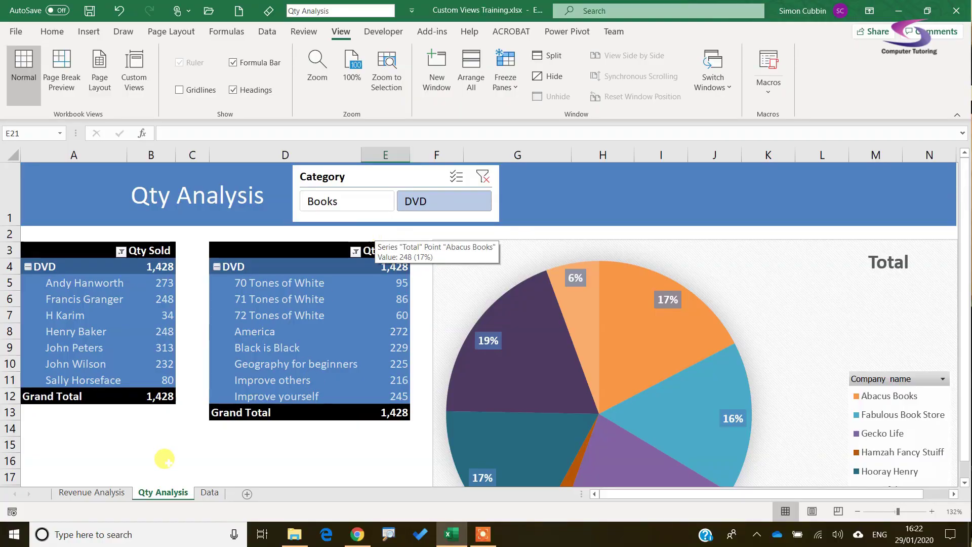
Open the Data sheet and add a custom view named Normal, including print settings and hidden rows, columns and filter settings.
{"action": "left_click", "coordinate": [211, 493]}
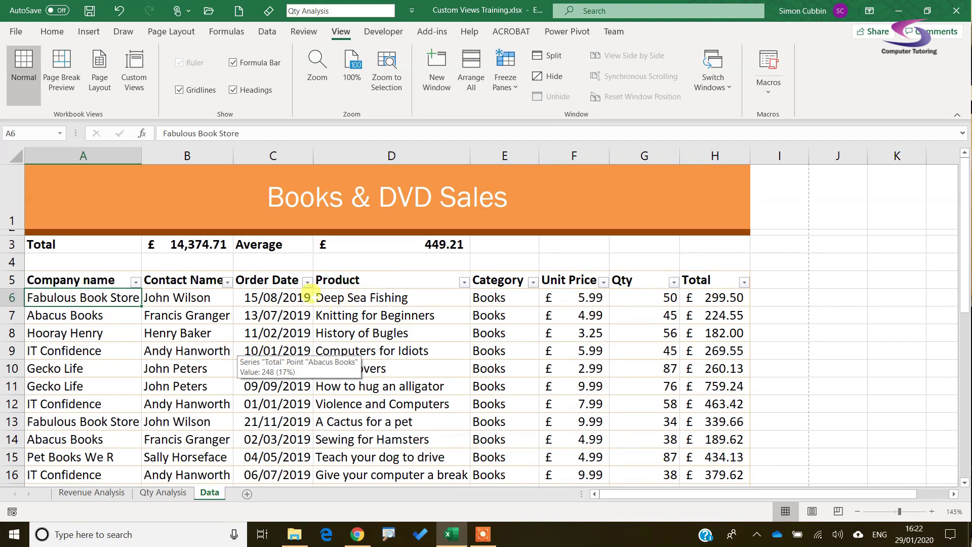
{"action": "scroll", "coordinate": [242, 346], "scroll_direction": "down", "scroll_amount": 9}
{"action": "scroll", "coordinate": [242, 347], "scroll_direction": "up", "scroll_amount": 9}
{"action": "left_click", "coordinate": [132, 63]}
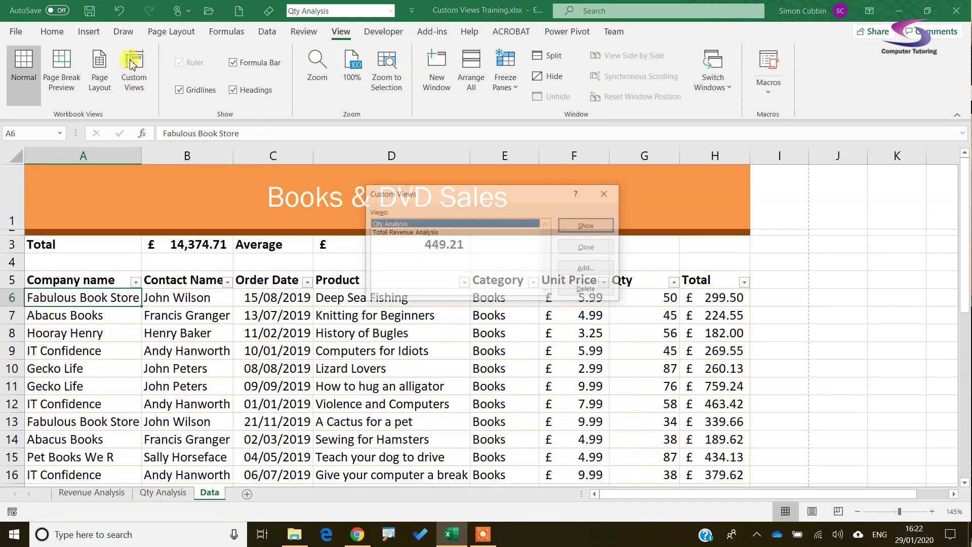
{"action": "left_click", "coordinate": [575, 275]}
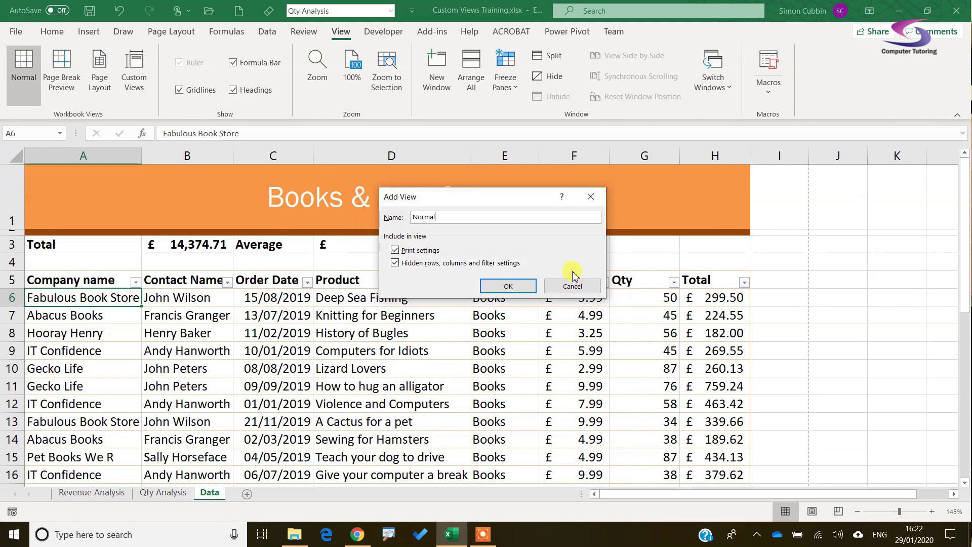
{"action": "key", "text": "Return"}
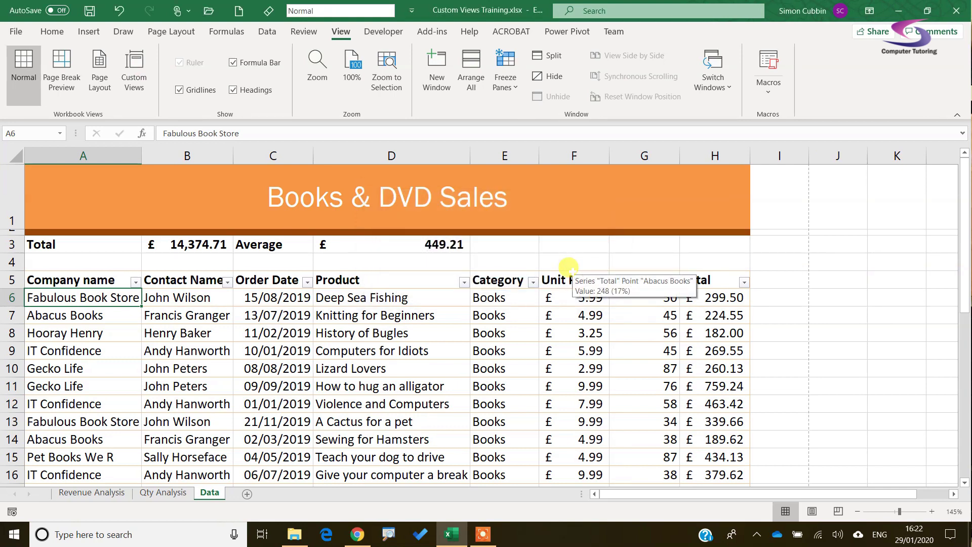
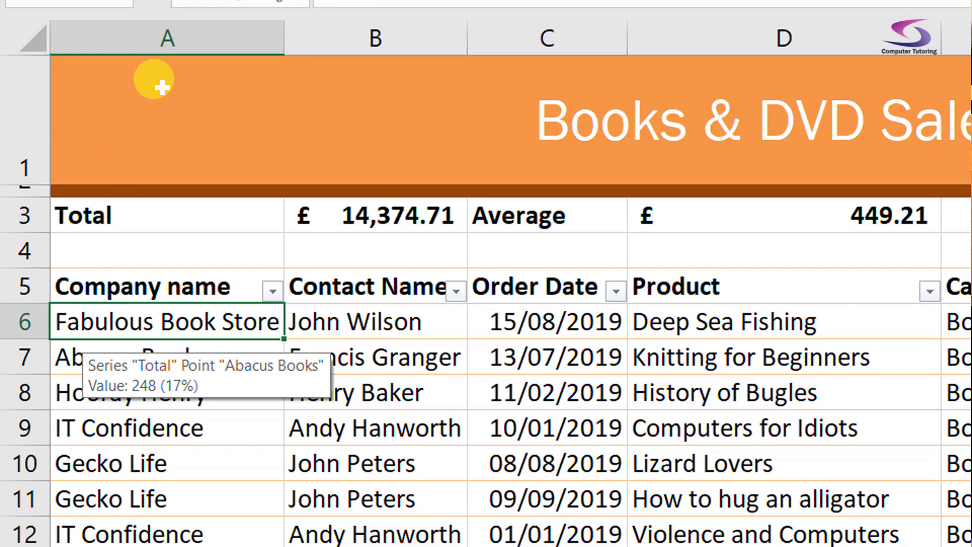
Freeze the panes at cell A6 of the Data sheet so rows 1 to 5 stay in place while scrolling.
{"action": "mouse_move", "coordinate": [162, 87]}
{"action": "left_mouse_down"}
{"action": "mouse_move", "coordinate": [146, 257]}
{"action": "mouse_move", "coordinate": [148, 141]}
{"action": "mouse_move", "coordinate": [163, 69]}
{"action": "mouse_move", "coordinate": [163, 83]}
{"action": "left_mouse_up"}
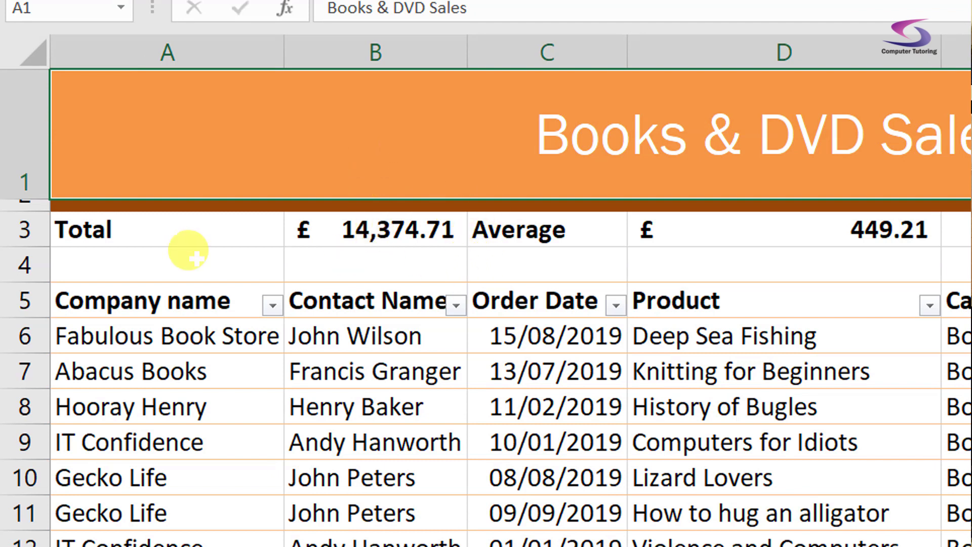
{"action": "mouse_move", "coordinate": [179, 253]}
{"action": "left_mouse_down"}
{"action": "mouse_move", "coordinate": [191, 80]}
{"action": "mouse_move", "coordinate": [185, 233]}
{"action": "left_mouse_up"}
{"action": "key", "text": "shift+Down"}
{"action": "key", "text": "shift+Down"}
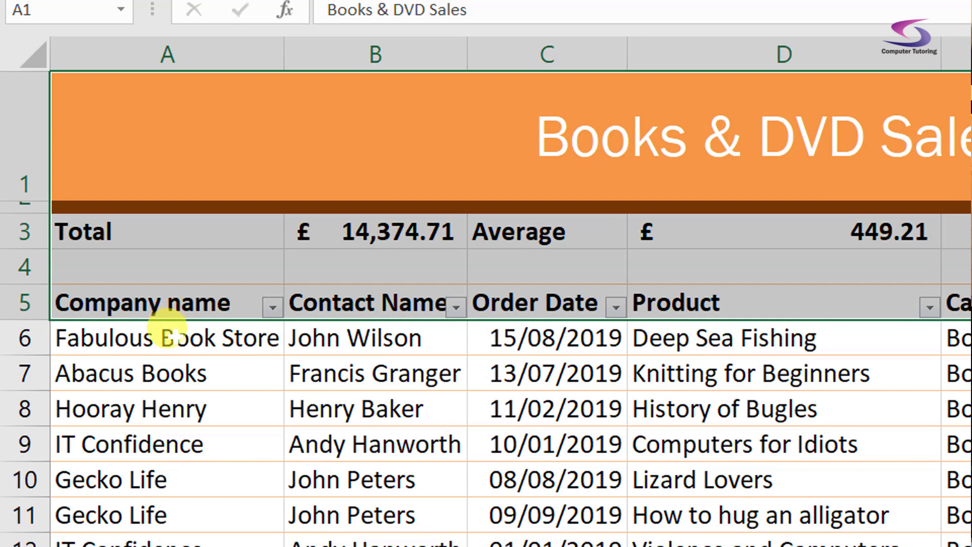
{"action": "left_click", "coordinate": [167, 331]}
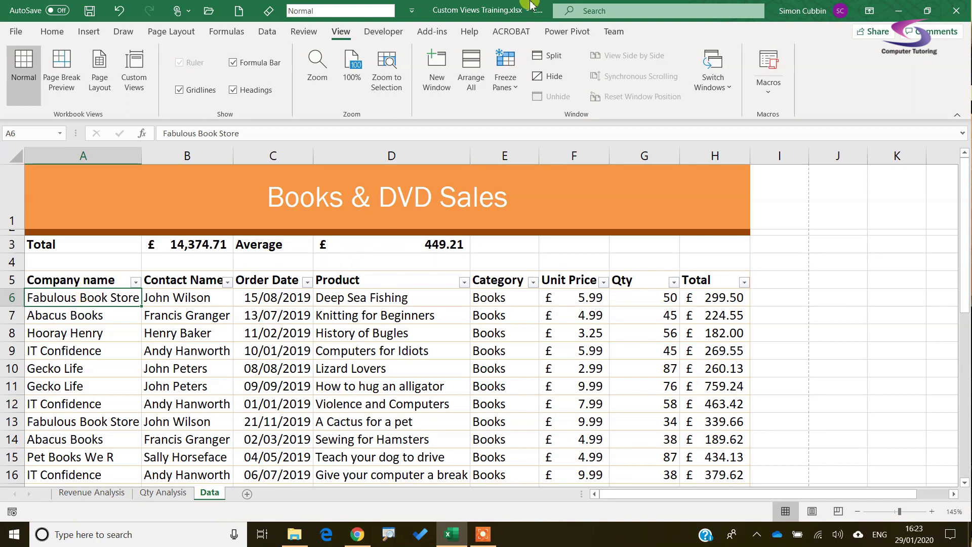
{"action": "left_click", "coordinate": [505, 76]}
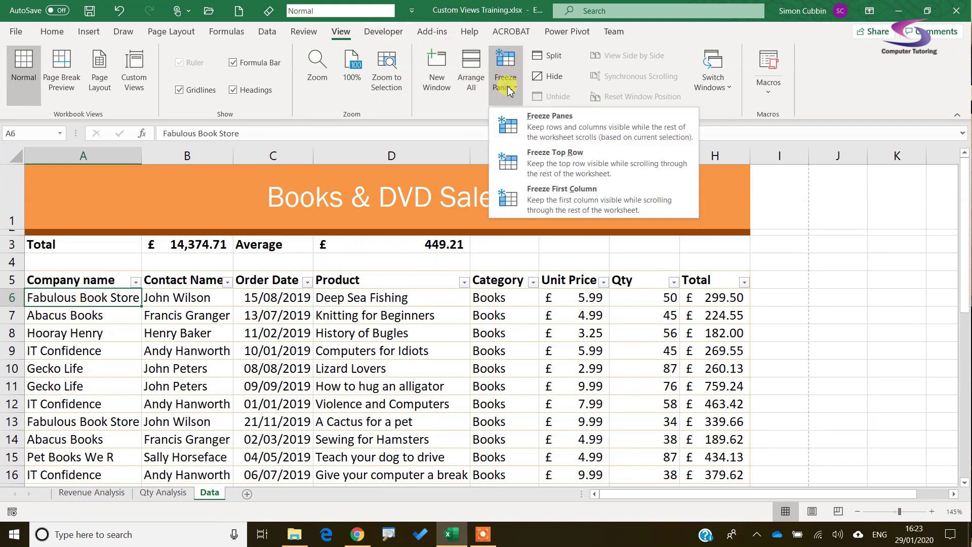
{"action": "left_click", "coordinate": [557, 130]}
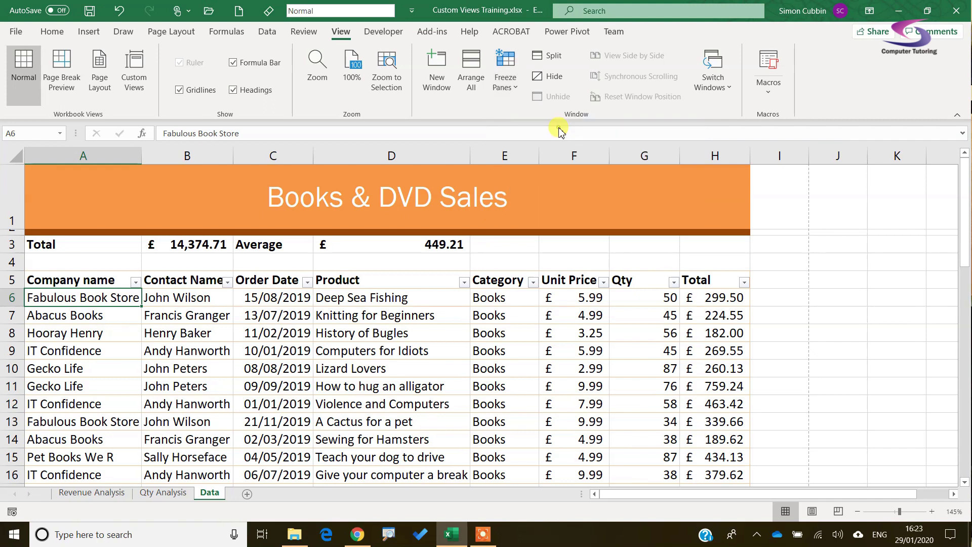
{"action": "scroll", "coordinate": [284, 331], "scroll_direction": "down", "scroll_amount": 14}
{"action": "scroll", "coordinate": [278, 328], "scroll_direction": "up", "scroll_amount": 14}
{"action": "scroll", "coordinate": [279, 328], "scroll_direction": "down", "scroll_amount": 16}
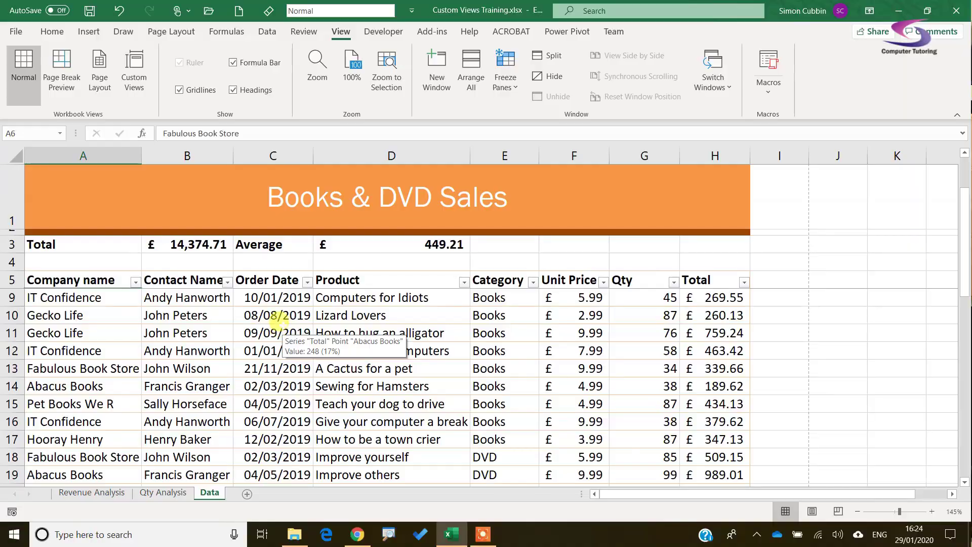
Add a custom view of the frozen Data sheet named Freeze Data Columns, including print settings and hidden rows, columns and filter settings.
{"action": "left_click", "coordinate": [133, 68]}
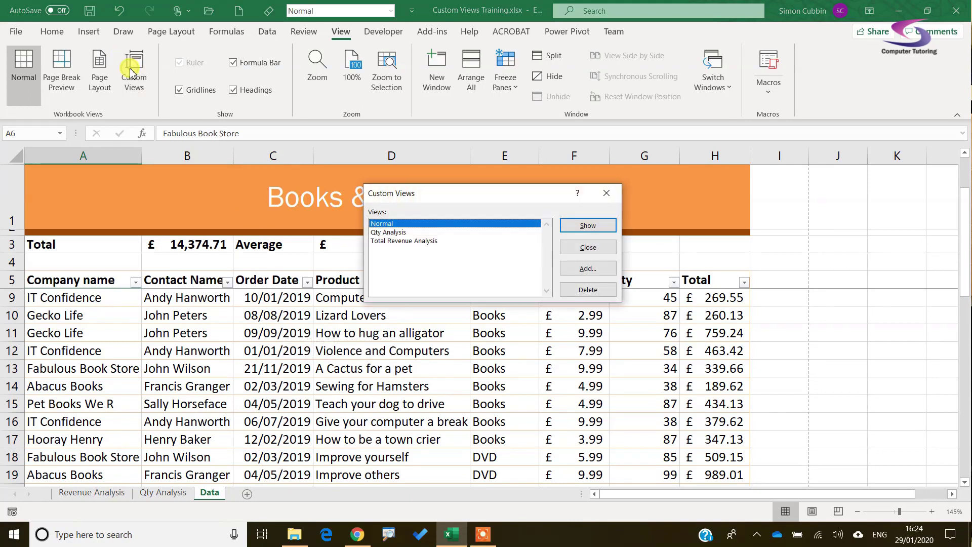
{"action": "left_click", "coordinate": [590, 269]}
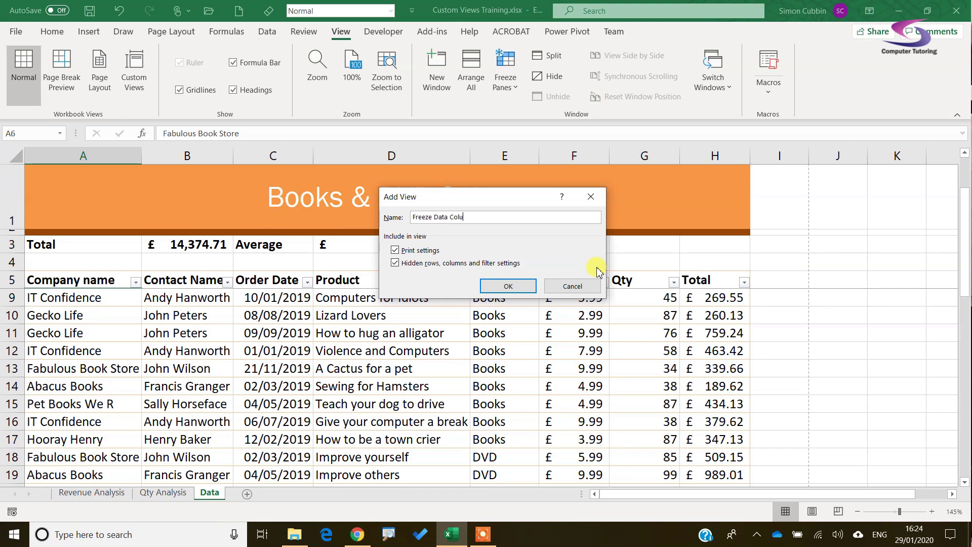
{"action": "key", "text": "Return"}
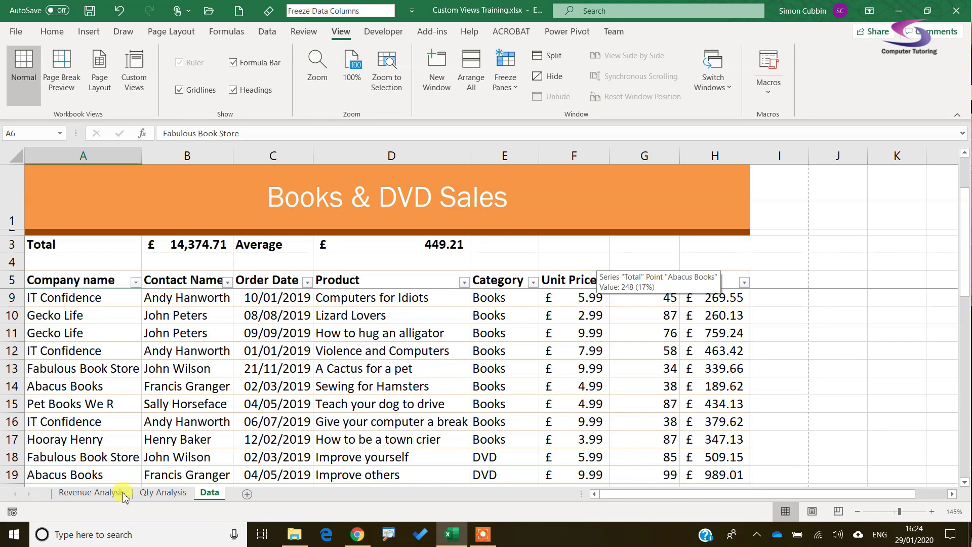
Hide the Data sheet and open the Revenue Analysis sheet.
{"action": "right_click", "coordinate": [213, 493]}
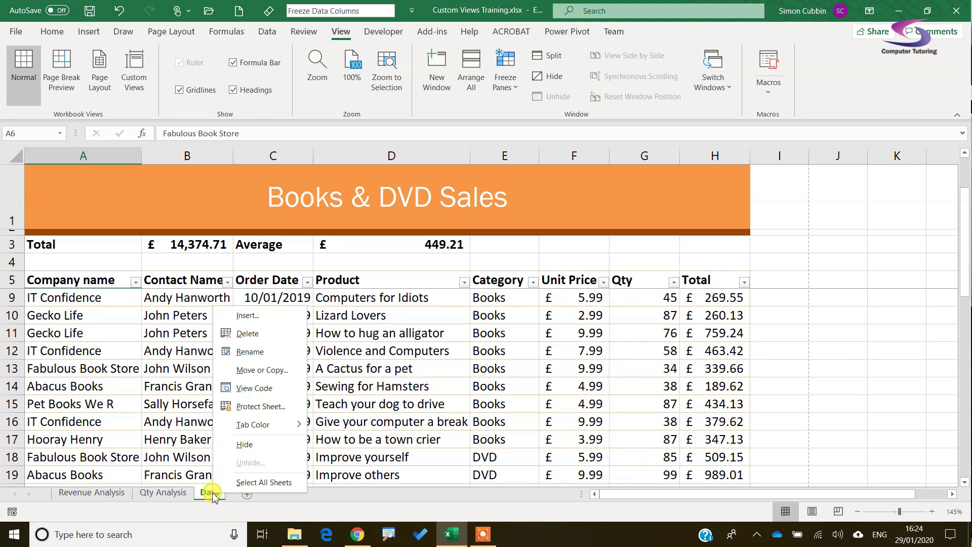
{"action": "left_click", "coordinate": [256, 450]}
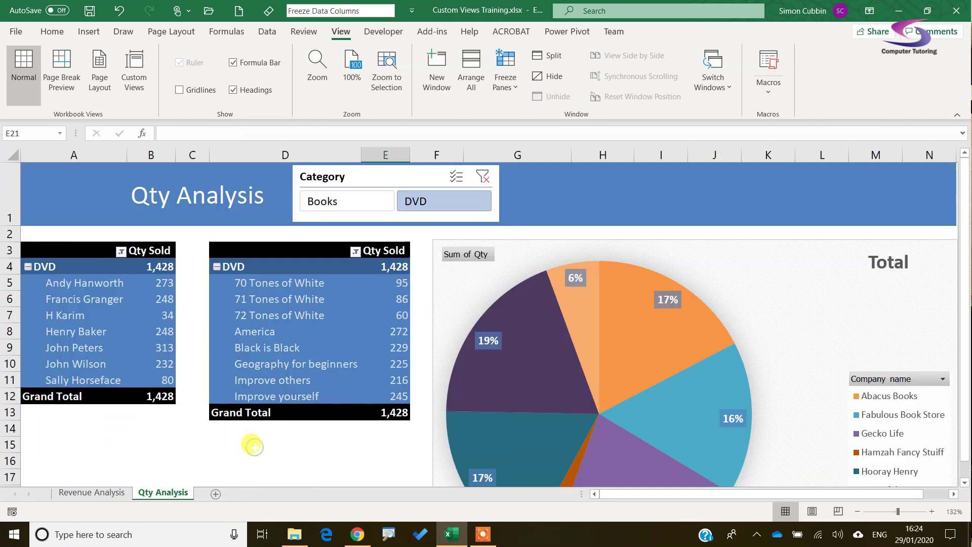
{"action": "left_click", "coordinate": [114, 490]}
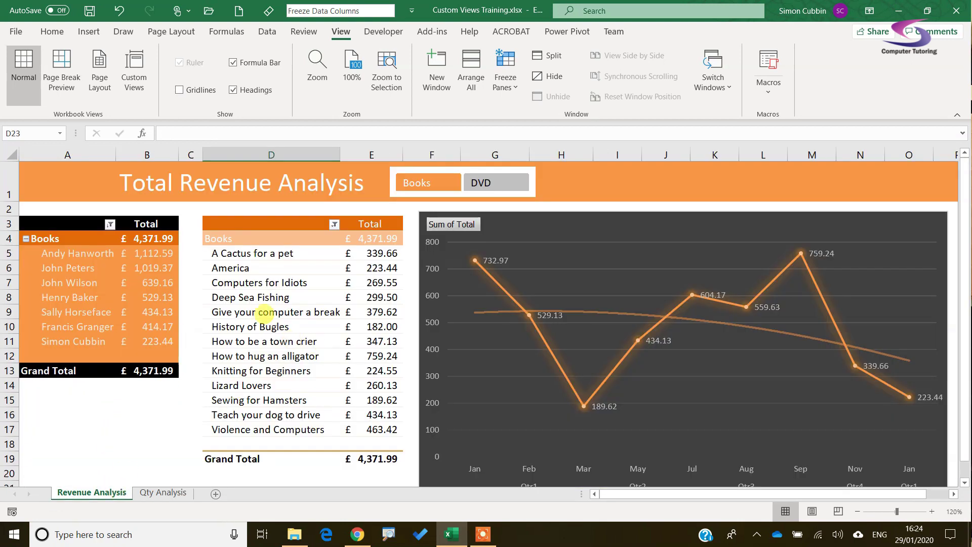
Alternate the Revenue Analysis category slicer between DVD and Books, finishing with both categories selected.
{"action": "left_click", "coordinate": [514, 190]}
{"action": "left_click", "coordinate": [434, 182]}
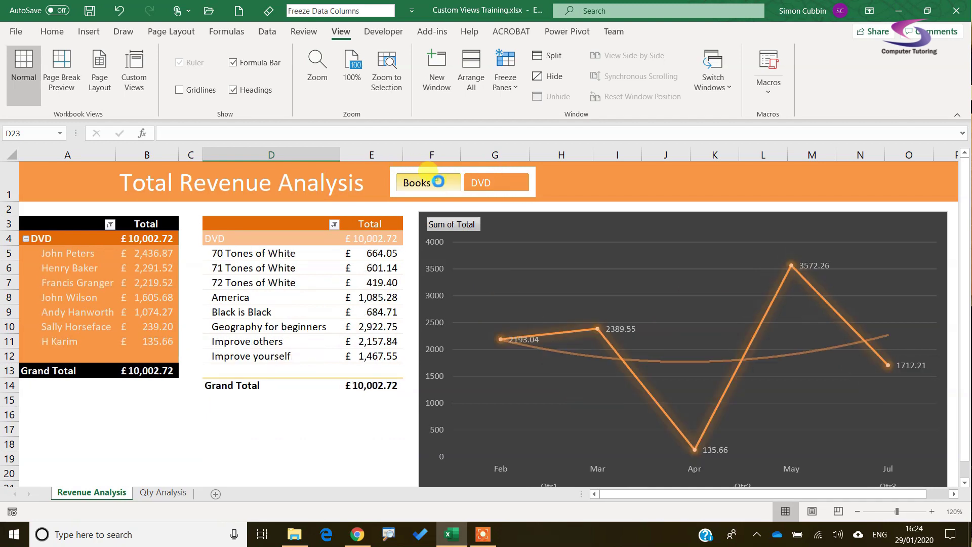
{"action": "left_click", "coordinate": [498, 185]}
{"action": "left_click", "coordinate": [428, 183]}
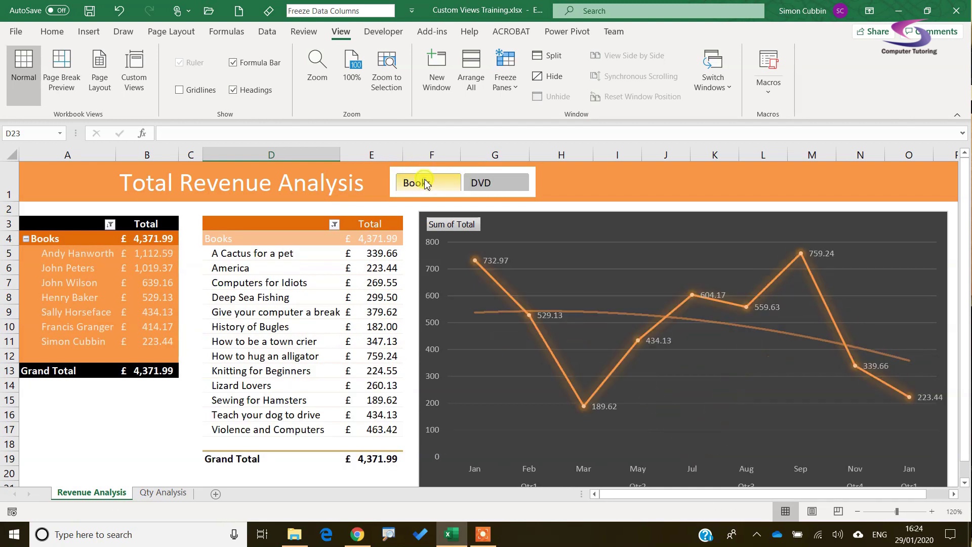
{"action": "left_click", "coordinate": [496, 184]}
{"action": "left_click", "coordinate": [440, 182]}
{"action": "left_click", "coordinate": [497, 193], "text": "ctrl"}
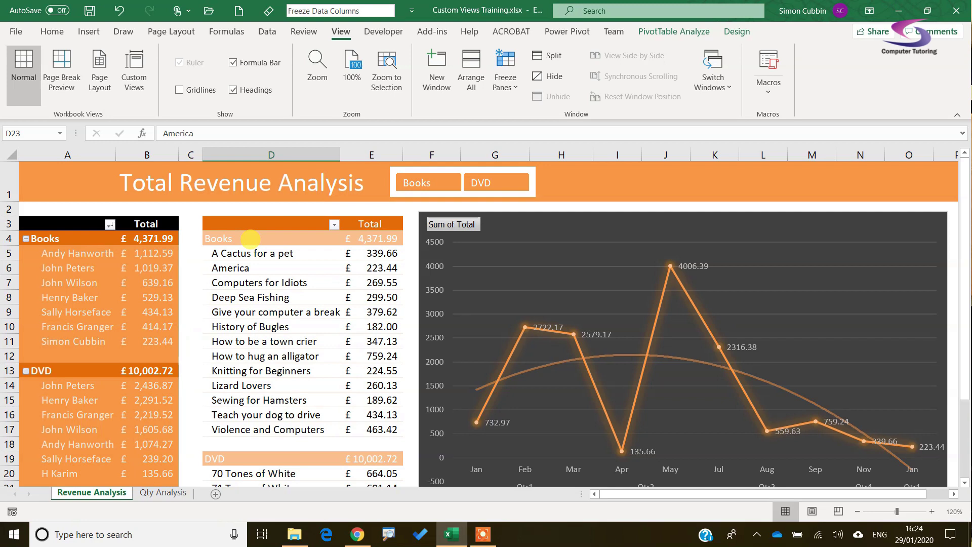
Add a custom view named Pivot Tables Only, including print settings and hidden rows, columns and filter settings.
{"action": "left_click", "coordinate": [133, 70]}
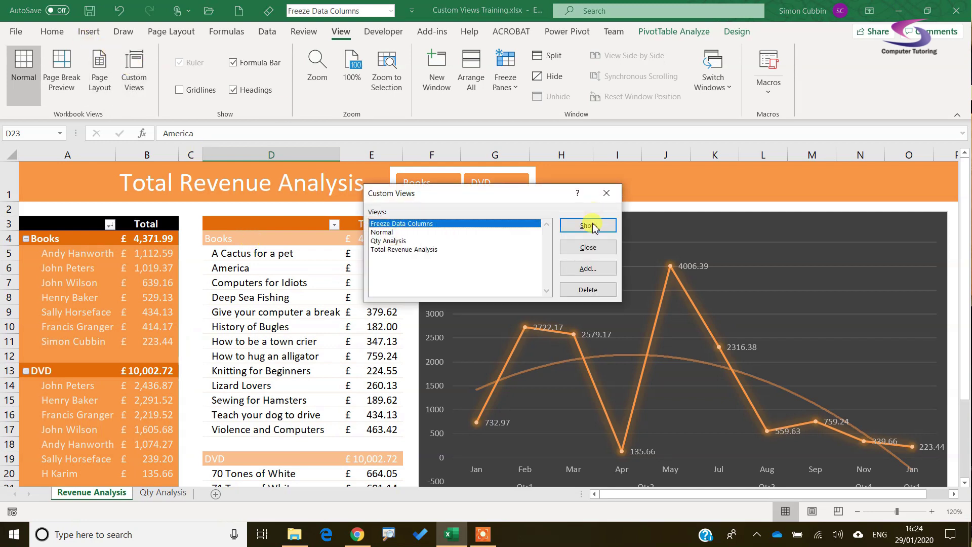
{"action": "left_click", "coordinate": [596, 270]}
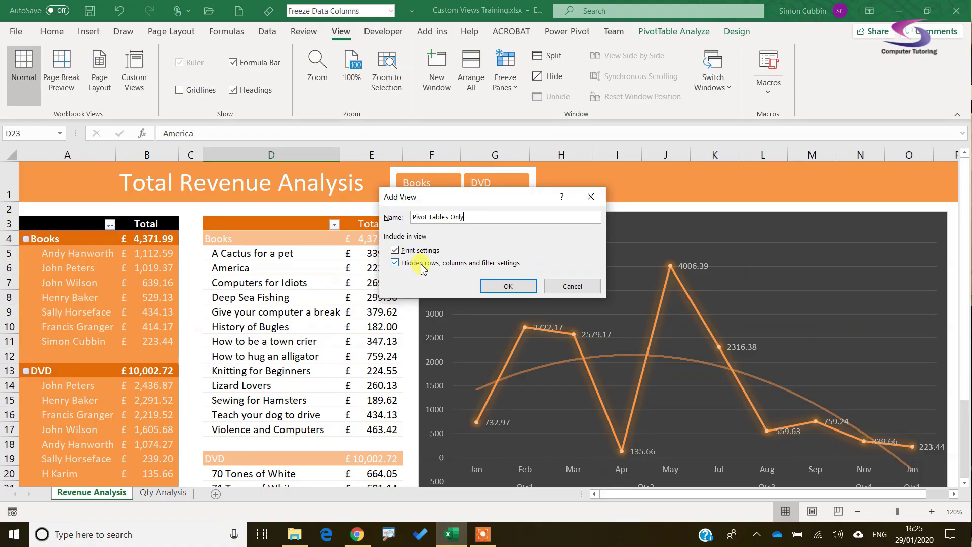
{"action": "left_click", "coordinate": [507, 287]}
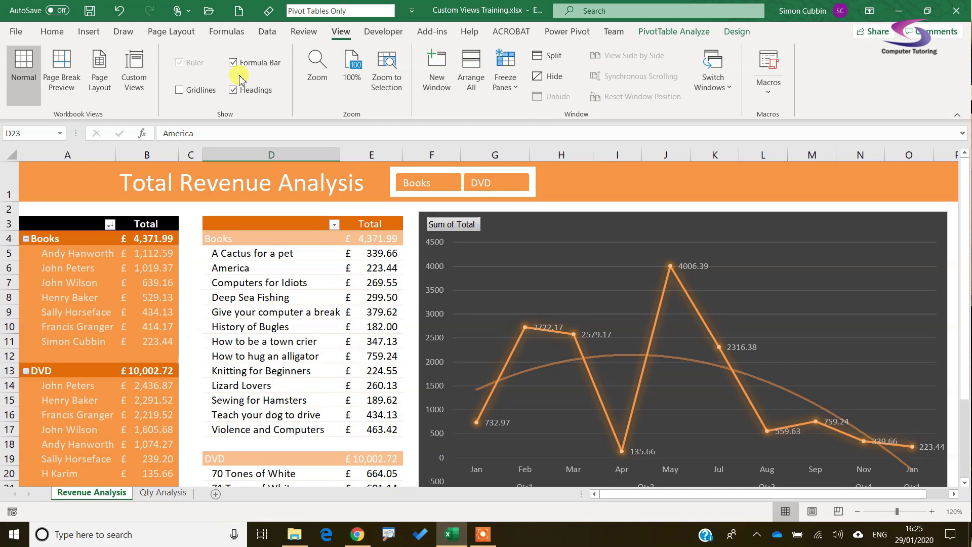
Show the saved Normal custom view and review the list of saved custom views.
{"action": "left_click", "coordinate": [146, 76]}
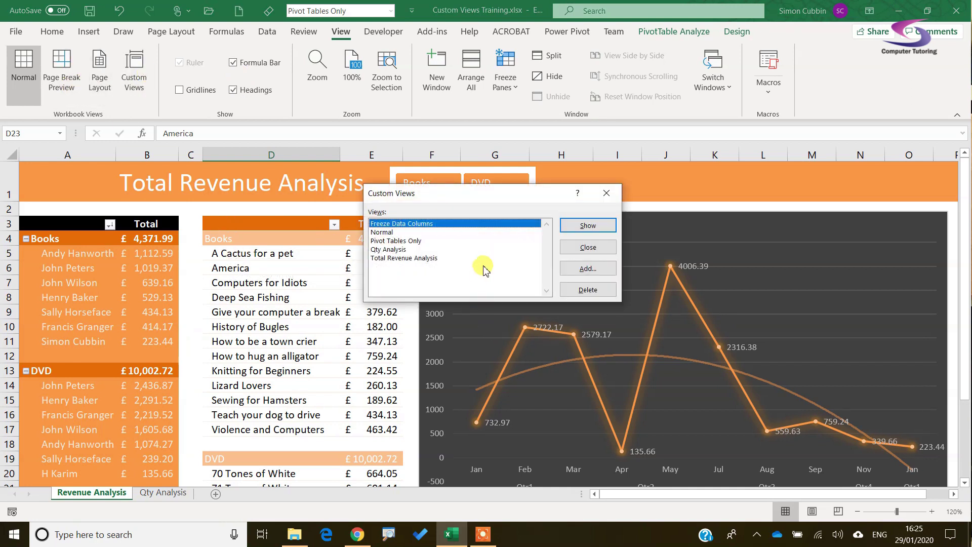
{"action": "left_click", "coordinate": [387, 233]}
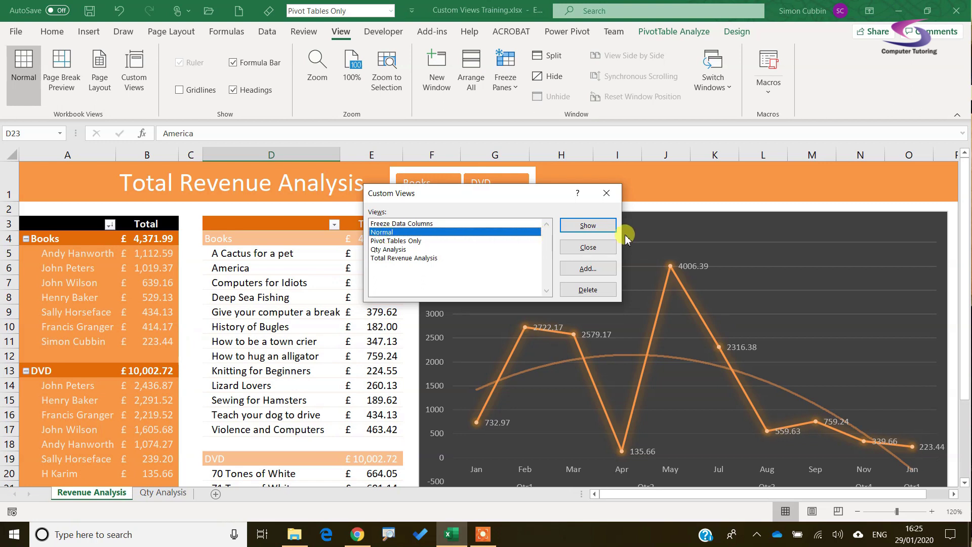
{"action": "left_click", "coordinate": [599, 224]}
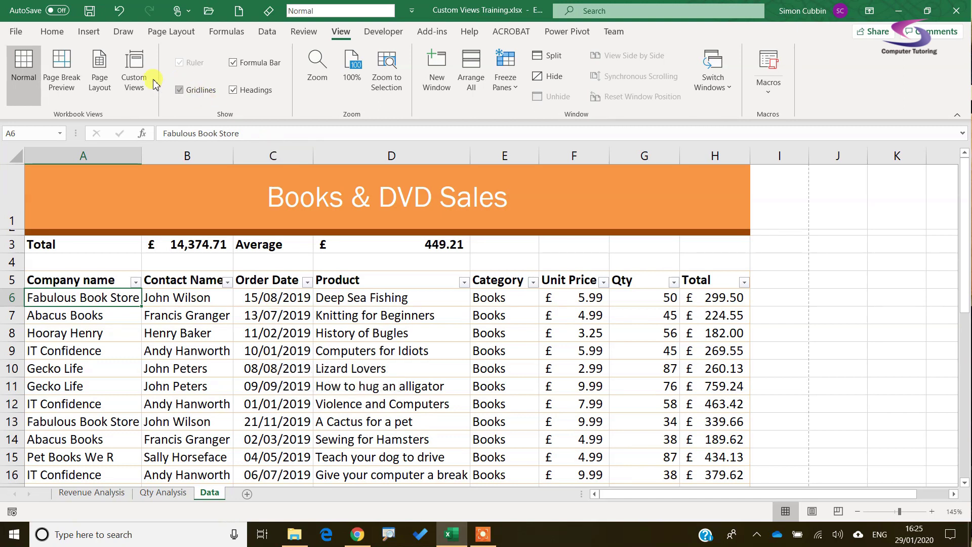
{"action": "left_click", "coordinate": [131, 75]}
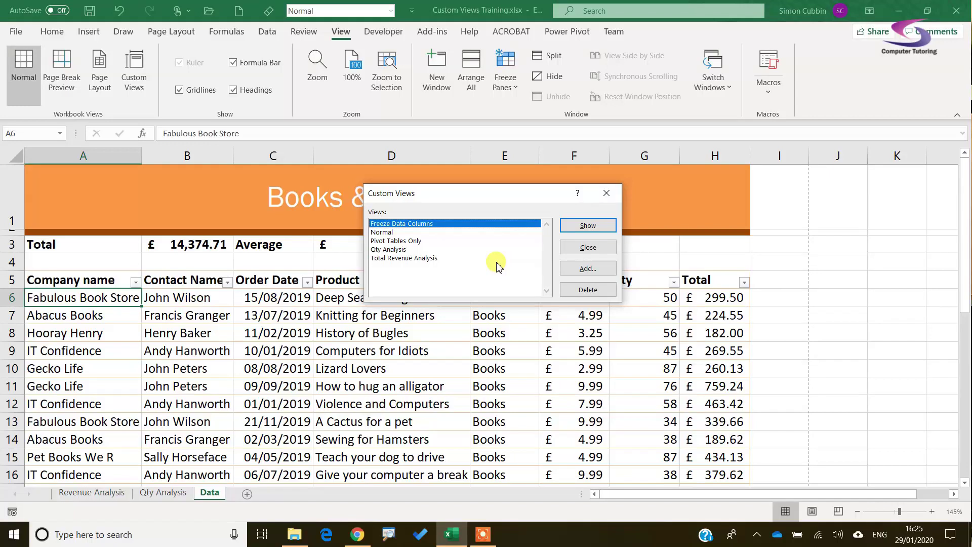
{"action": "left_click", "coordinate": [607, 193]}
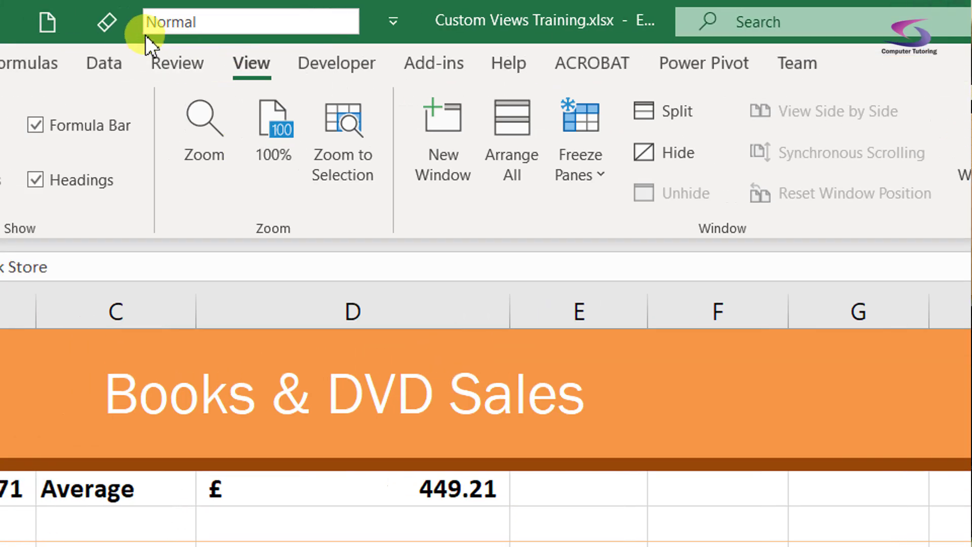
Use the Custom Views quick-access list to apply the Qty Analysis view, followed by the Freeze Data Columns view.
{"action": "left_click", "coordinate": [350, 19]}
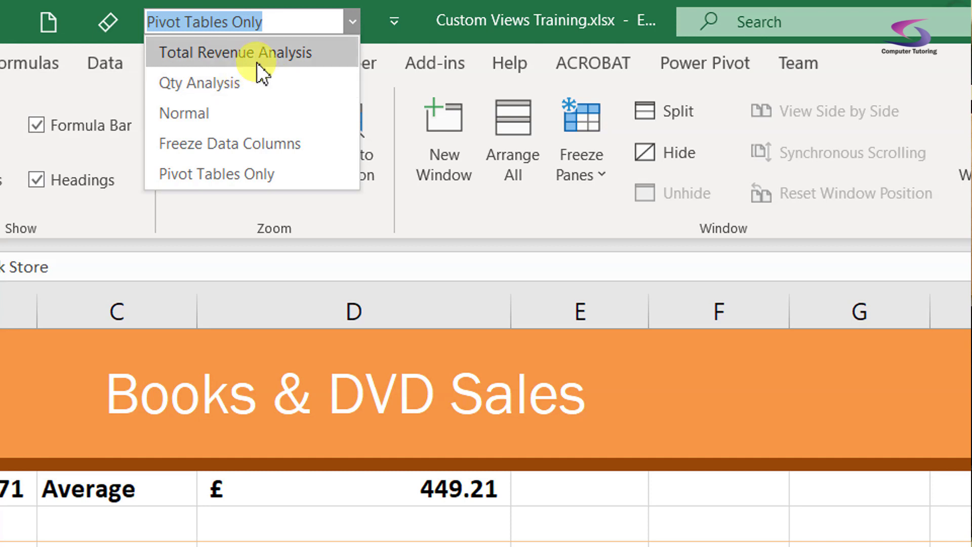
{"action": "left_click", "coordinate": [238, 92]}
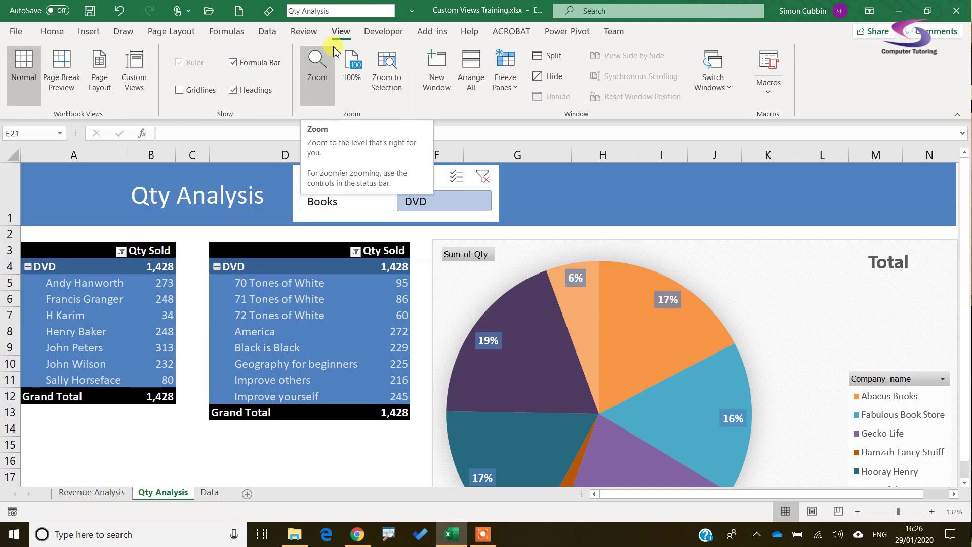
{"action": "left_click", "coordinate": [390, 10]}
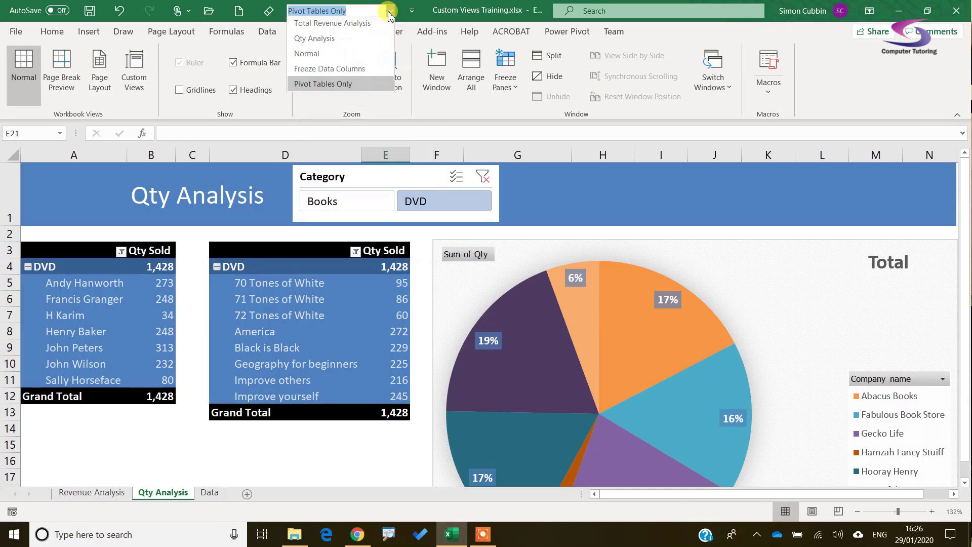
{"action": "left_click", "coordinate": [348, 74]}
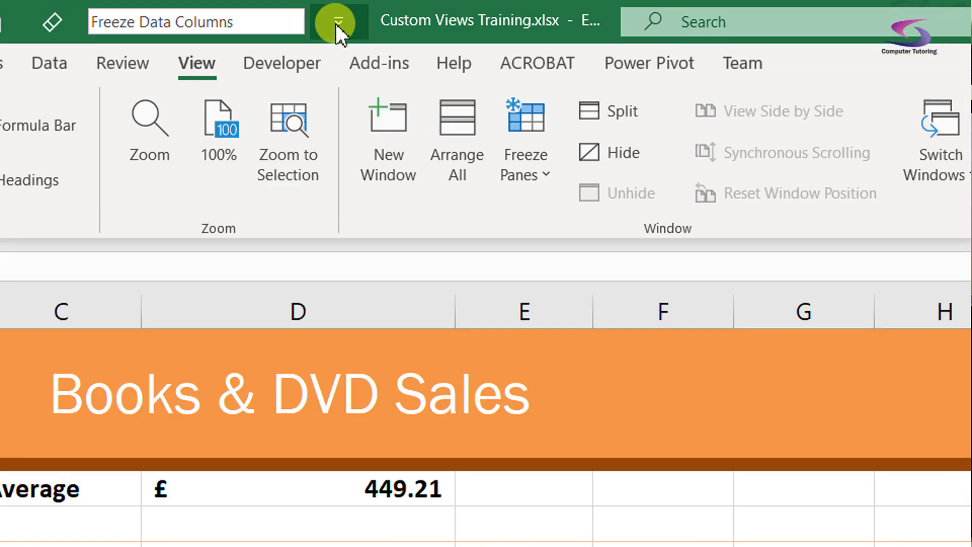
Open the Quick Access Toolbar customization options and list All Commands.
{"action": "left_click", "coordinate": [335, 23]}
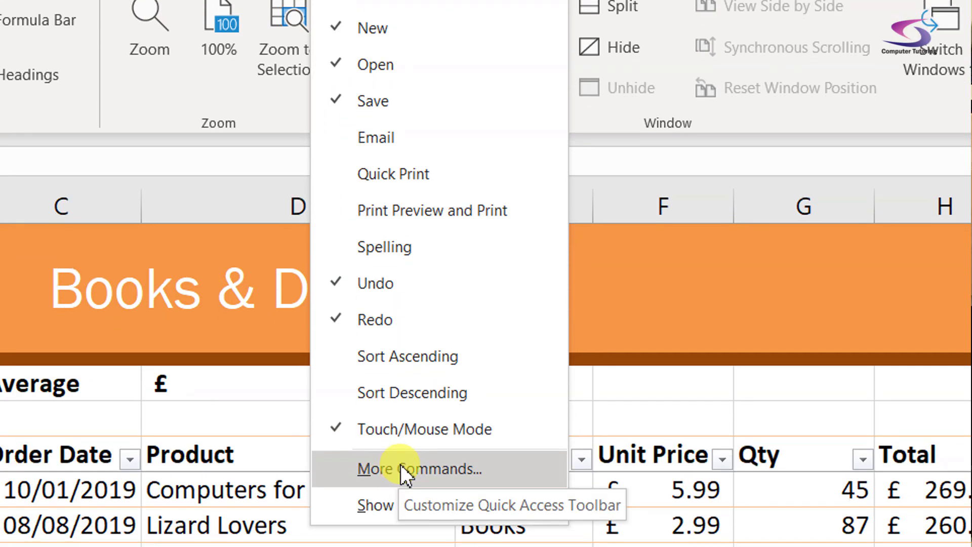
{"action": "left_click", "coordinate": [401, 466]}
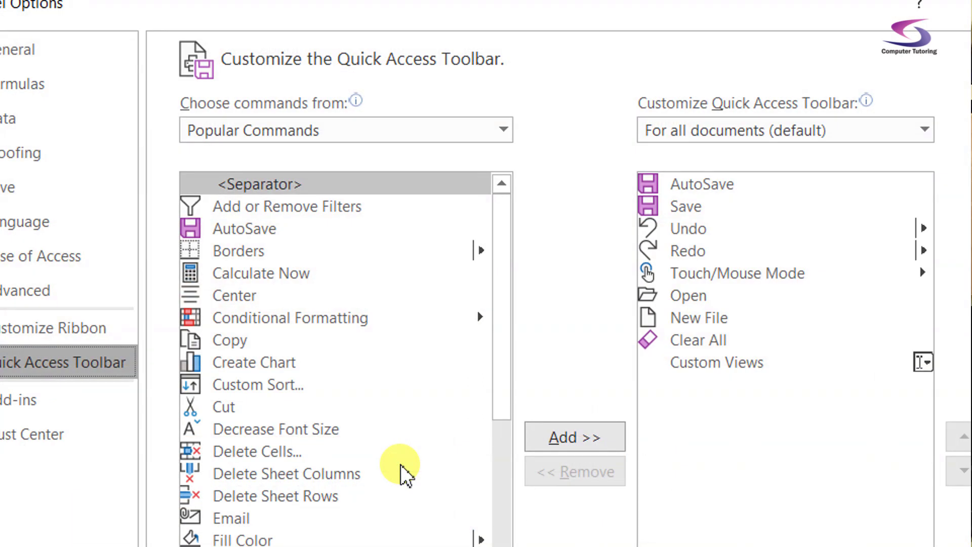
{"action": "left_click", "coordinate": [304, 131]}
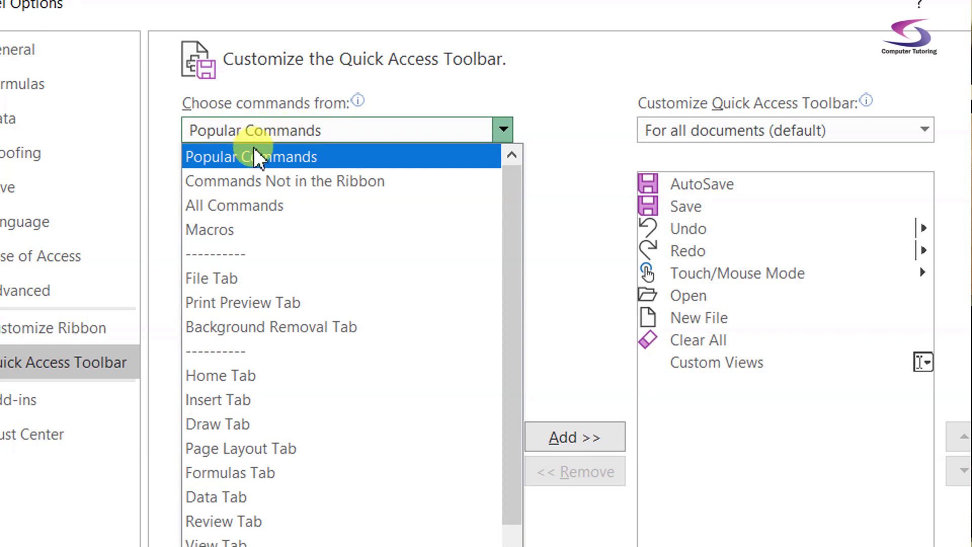
{"action": "left_click", "coordinate": [256, 198]}
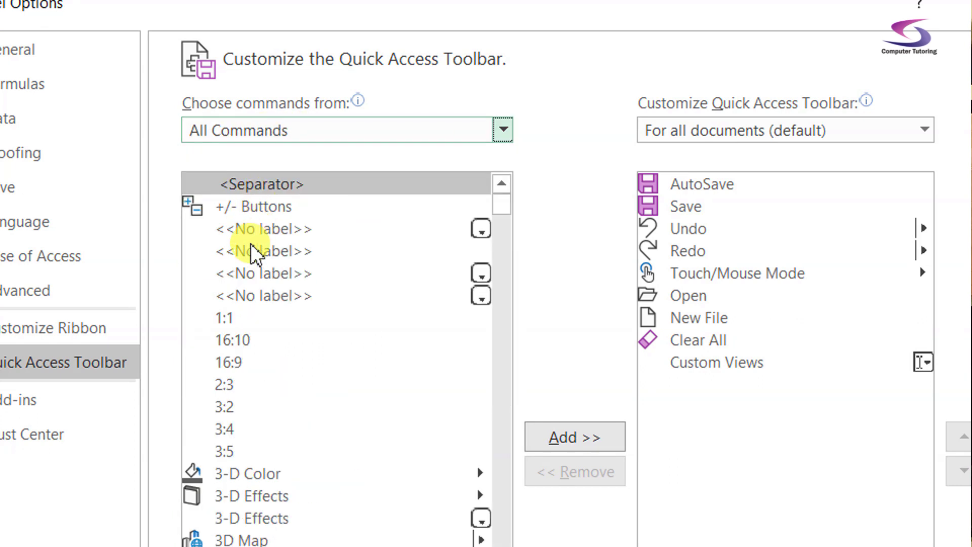
Remove the existing Custom Views entry from the Quick Access Toolbar commands.
{"action": "left_click", "coordinate": [251, 245]}
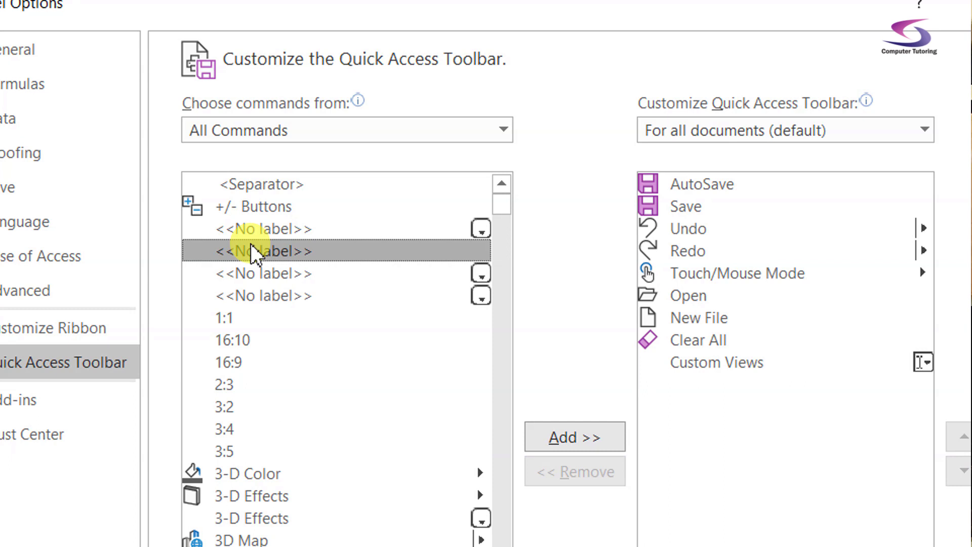
{"action": "scroll", "coordinate": [251, 244], "scroll_direction": "down", "scroll_amount": 20}
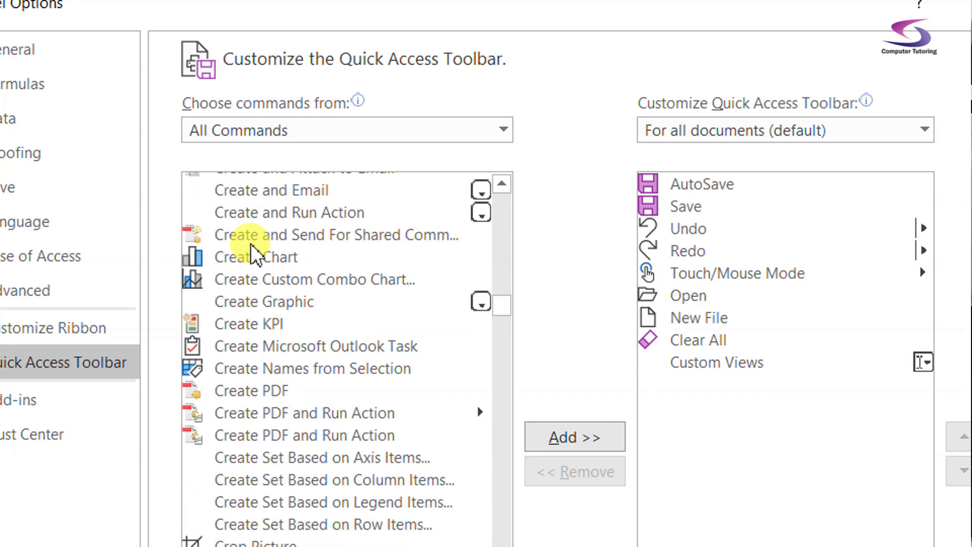
{"action": "left_click", "coordinate": [303, 456]}
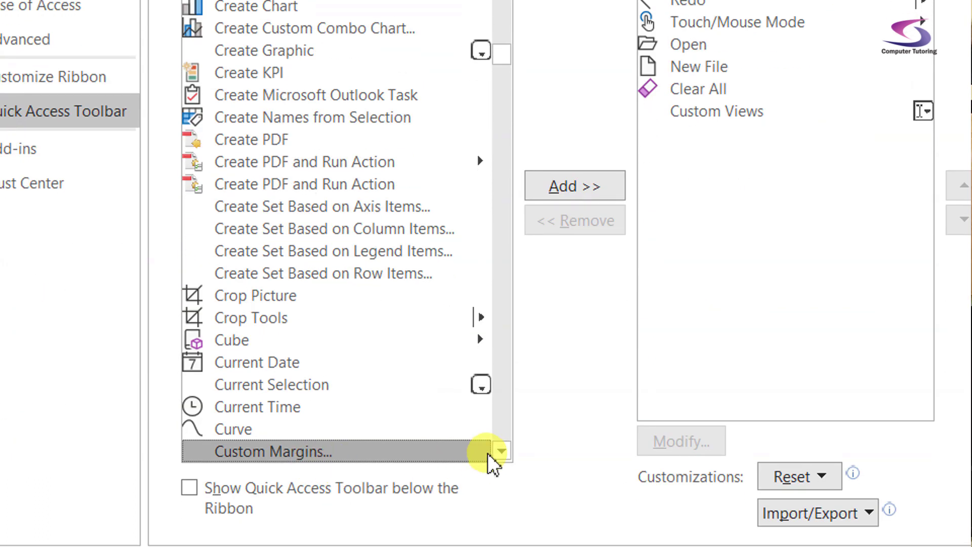
{"action": "left_click", "coordinate": [494, 454]}
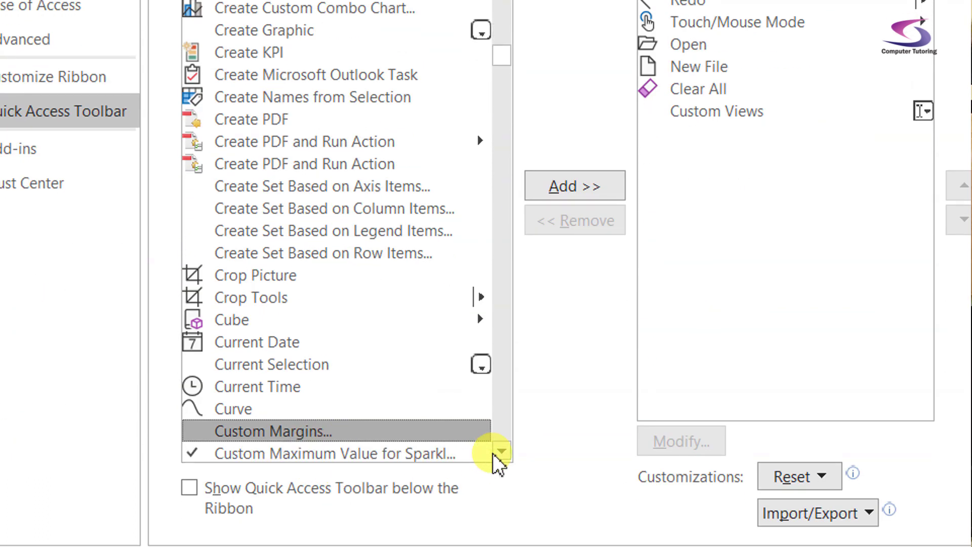
{"action": "left_click", "coordinate": [693, 116]}
{"action": "left_click", "coordinate": [594, 223]}
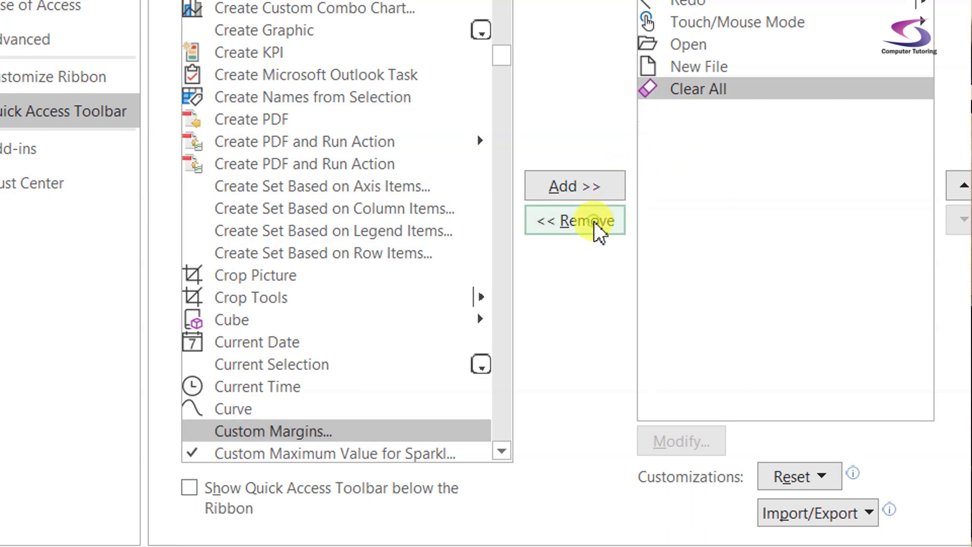
Find the Custom Views command in the list of all commands.
{"action": "left_click", "coordinate": [503, 452]}
{"action": "left_click", "coordinate": [503, 453]}
{"action": "left_click", "coordinate": [504, 453]}
{"action": "left_click", "coordinate": [503, 453]}
{"action": "left_click", "coordinate": [503, 453]}
{"action": "left_click", "coordinate": [503, 453]}
{"action": "left_click", "coordinate": [504, 452]}
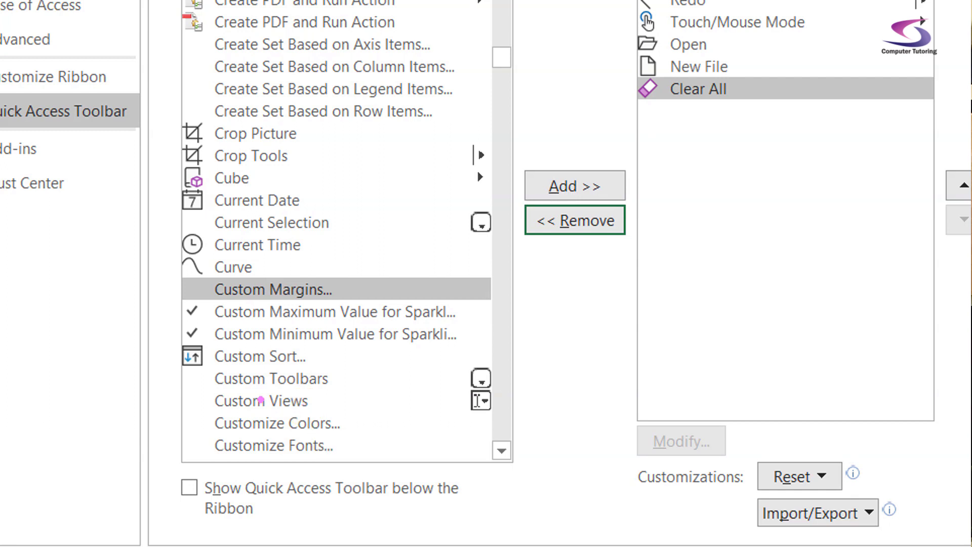
{"action": "mouse_move", "coordinate": [203, 386]}
{"action": "left_mouse_down"}
{"action": "mouse_move", "coordinate": [423, 424]}
{"action": "mouse_move", "coordinate": [528, 426]}
{"action": "left_mouse_up"}
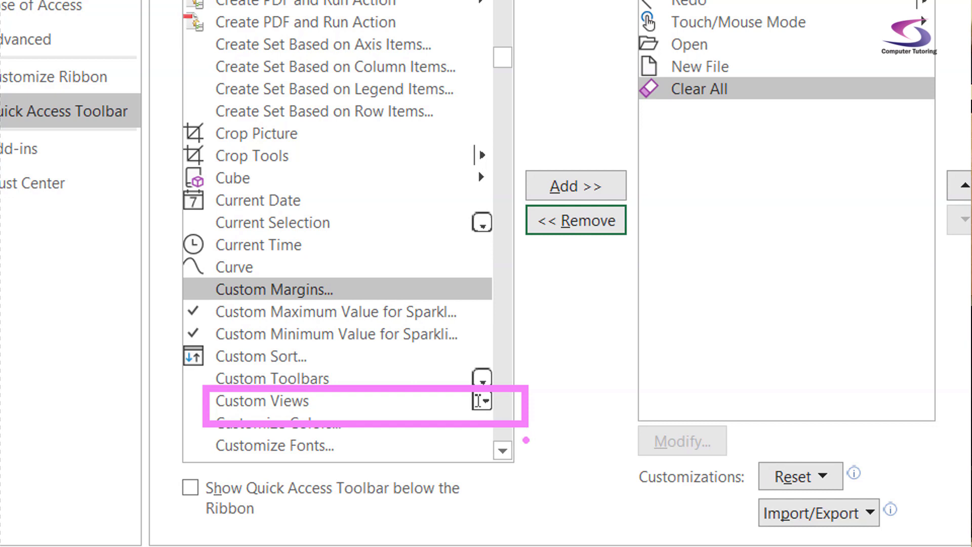
{"action": "left_click_drag", "start_coordinate": [485, 412], "coordinate": [485, 465]}
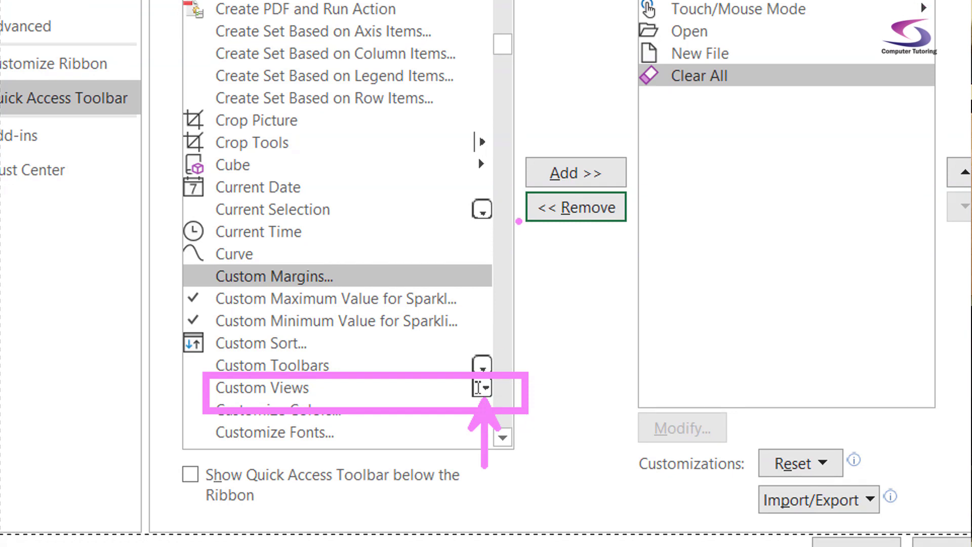
{"action": "left_click_drag", "start_coordinate": [521, 178], "coordinate": [383, 166]}
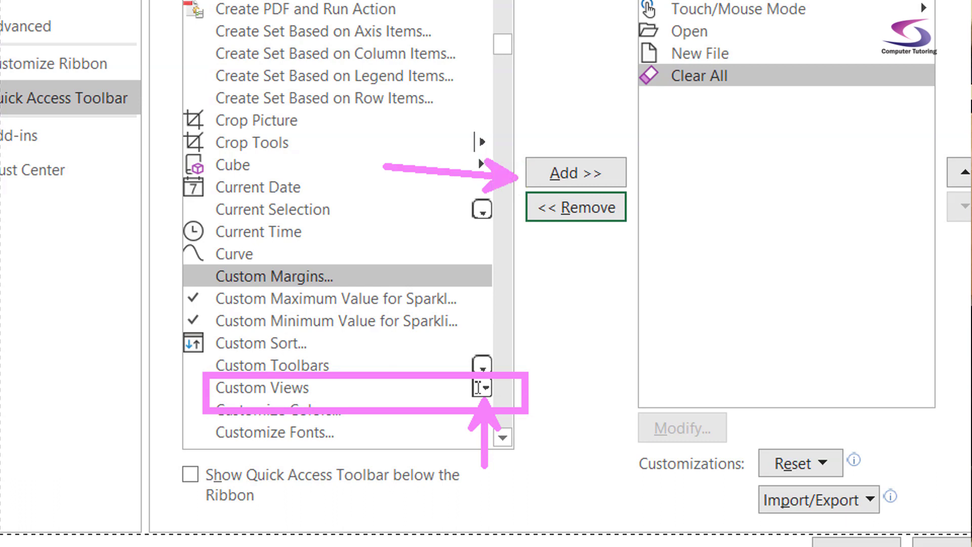
{"action": "key", "text": "Escape"}
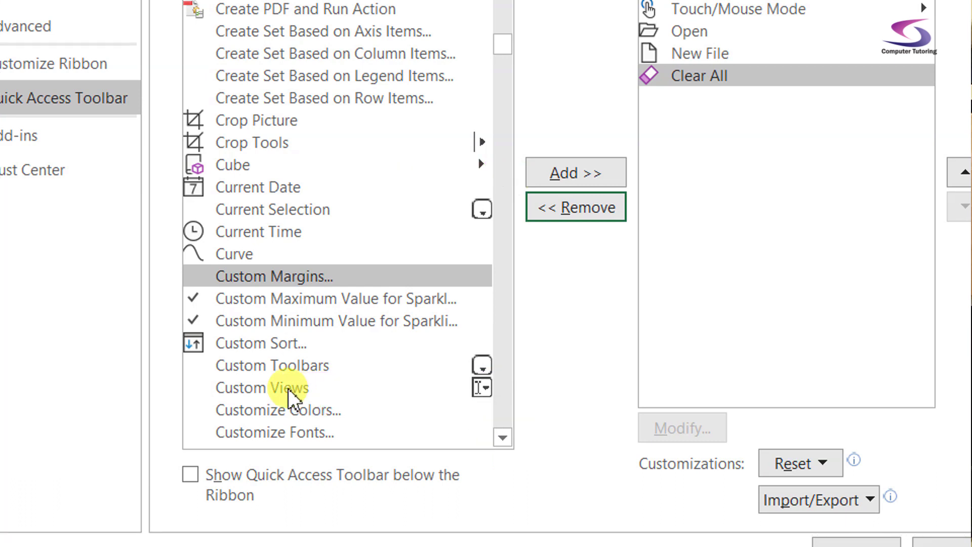
Add the Custom Views command to the Quick Access Toolbar for all documents and accept the options.
{"action": "left_click", "coordinate": [284, 387]}
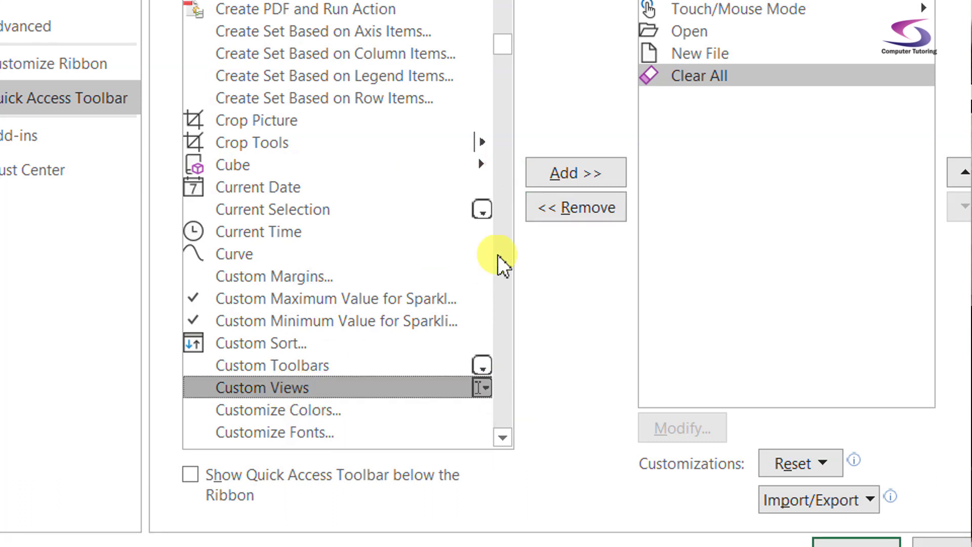
{"action": "left_click", "coordinate": [548, 179]}
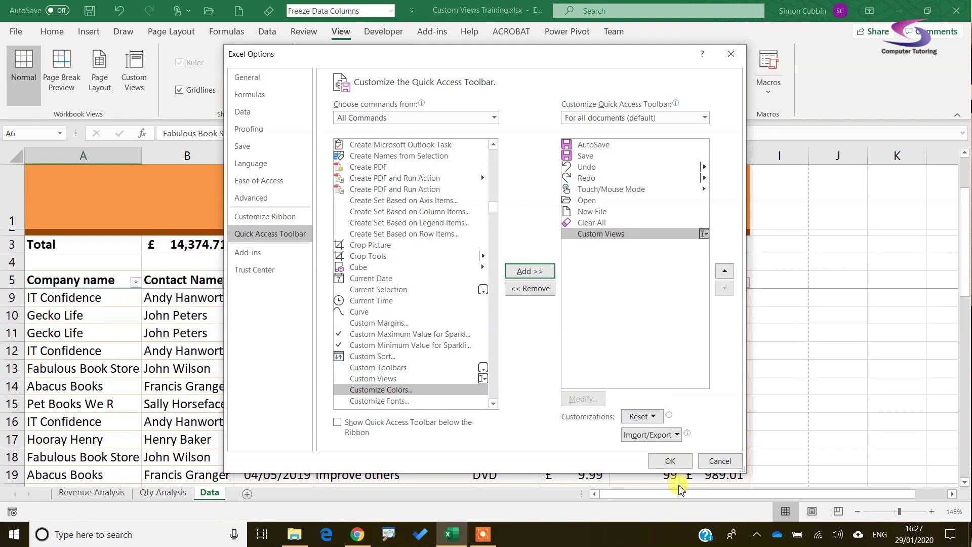
{"action": "left_click", "coordinate": [673, 461]}
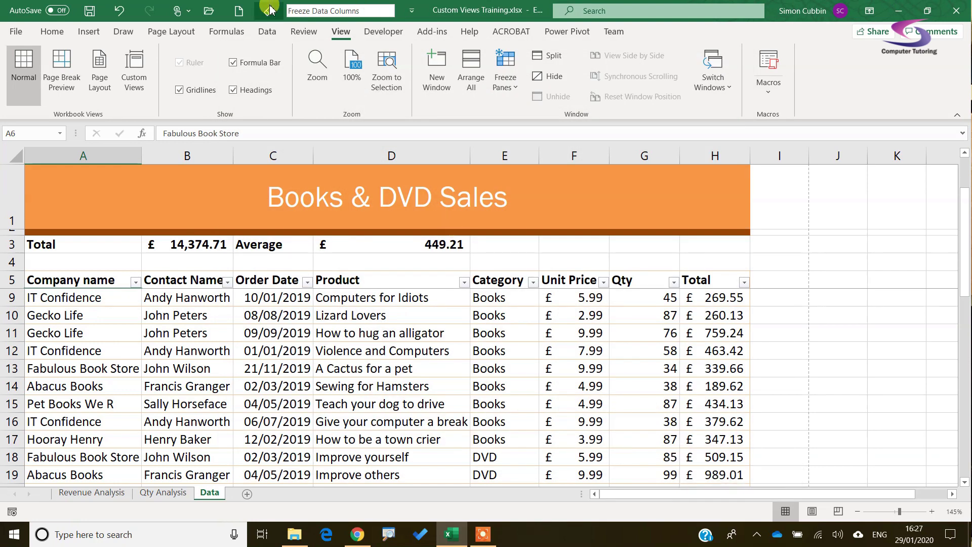
Use the Custom Views quick-access list to apply the Qty Analysis view, followed by the Pivot Tables Only view.
{"action": "left_click", "coordinate": [389, 12]}
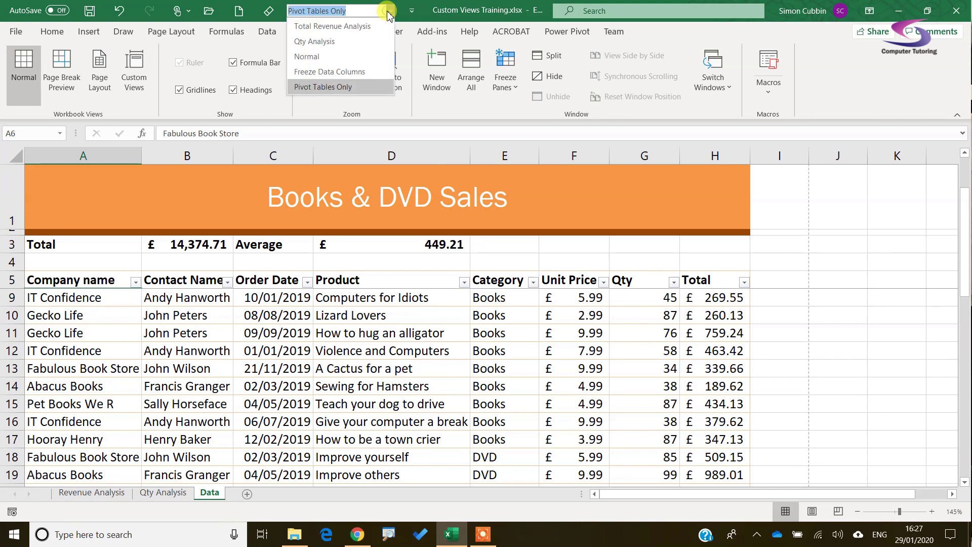
{"action": "left_click", "coordinate": [348, 45]}
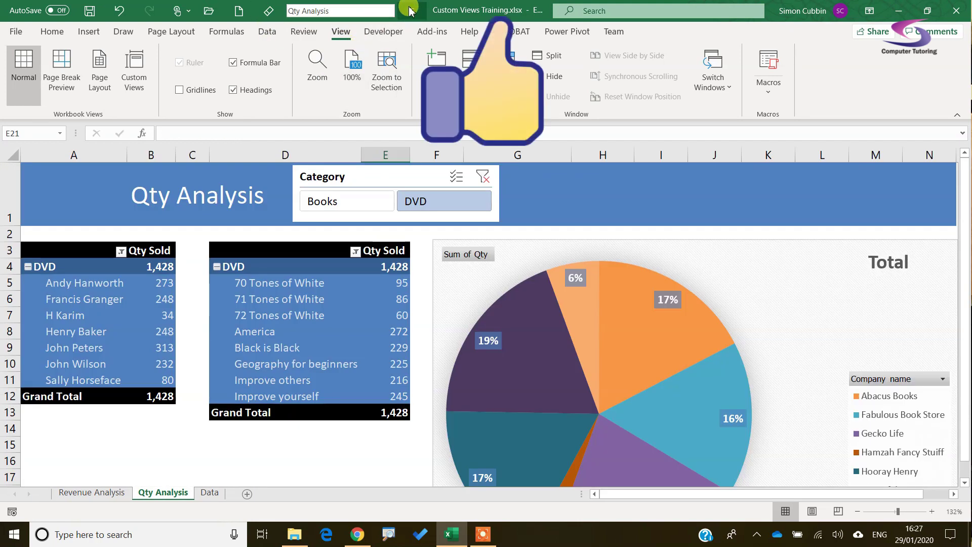
{"action": "left_click", "coordinate": [391, 10]}
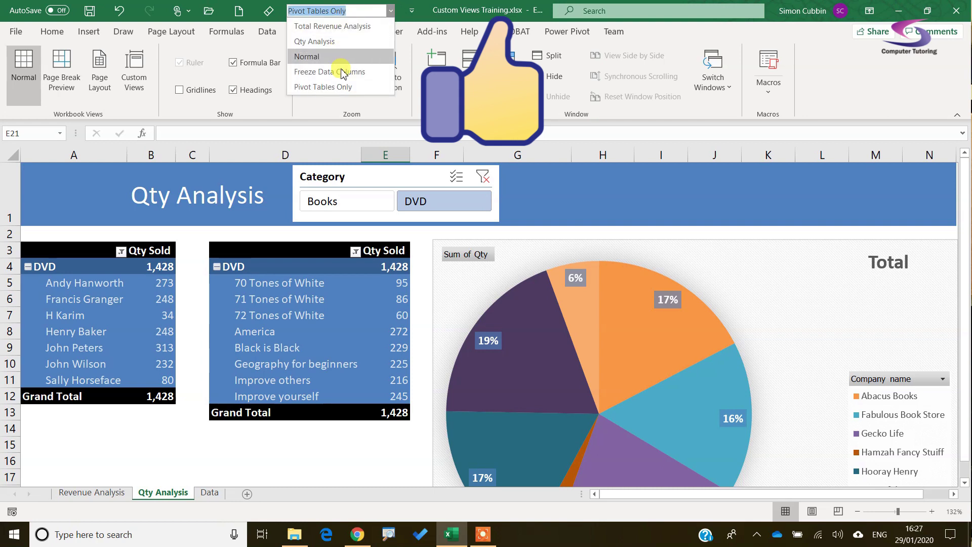
{"action": "left_click", "coordinate": [342, 87]}
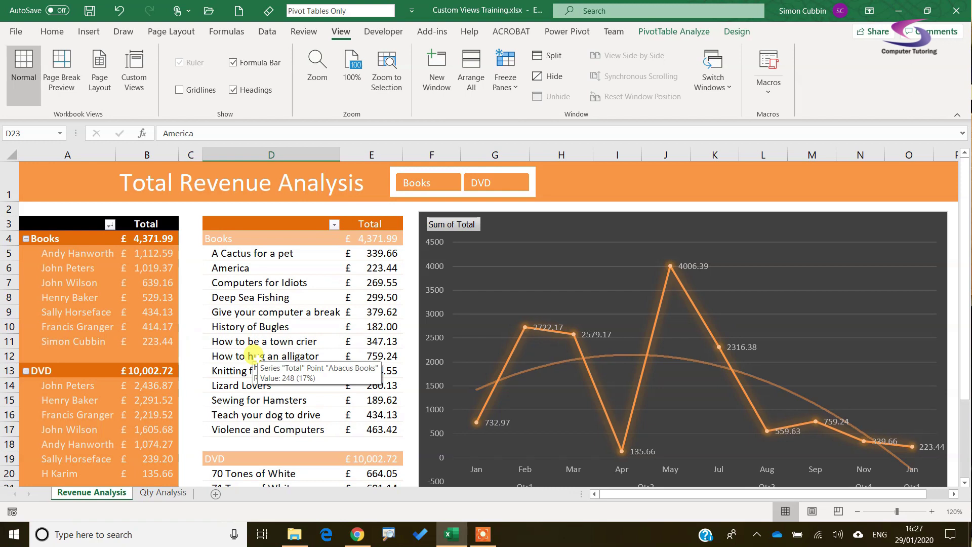
Apply the Freeze Data Columns view and filter the Contact Name column by searching for the contact's first name.
{"action": "left_click", "coordinate": [390, 12]}
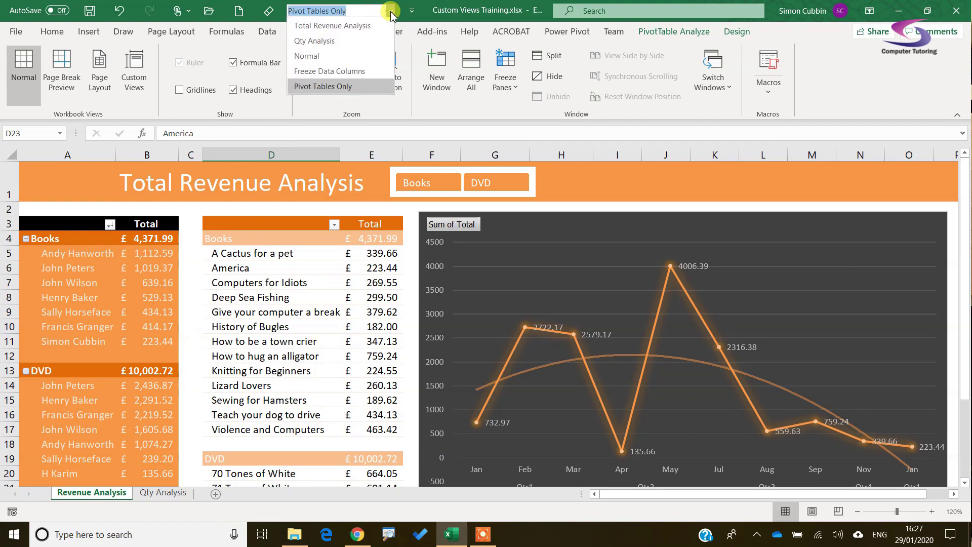
{"action": "left_click", "coordinate": [339, 74]}
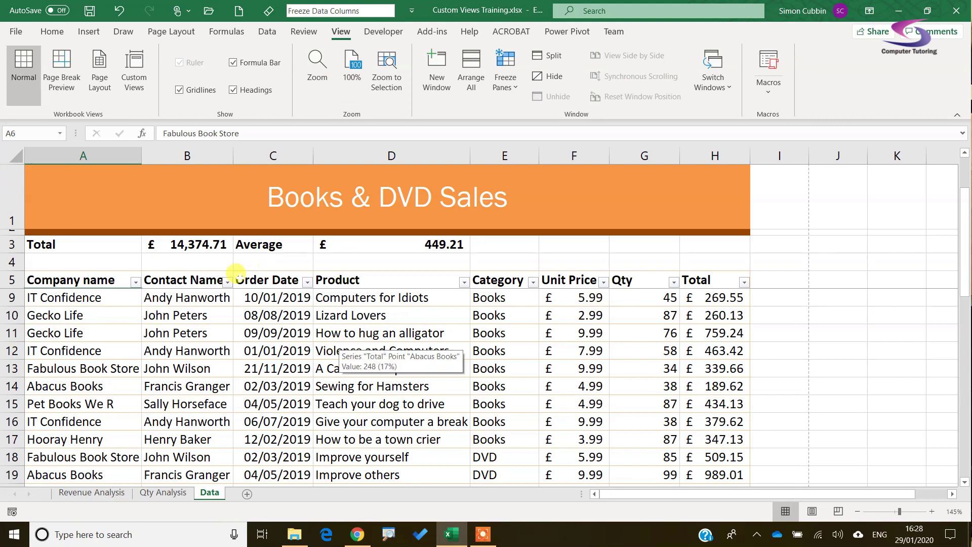
{"action": "left_click", "coordinate": [227, 282]}
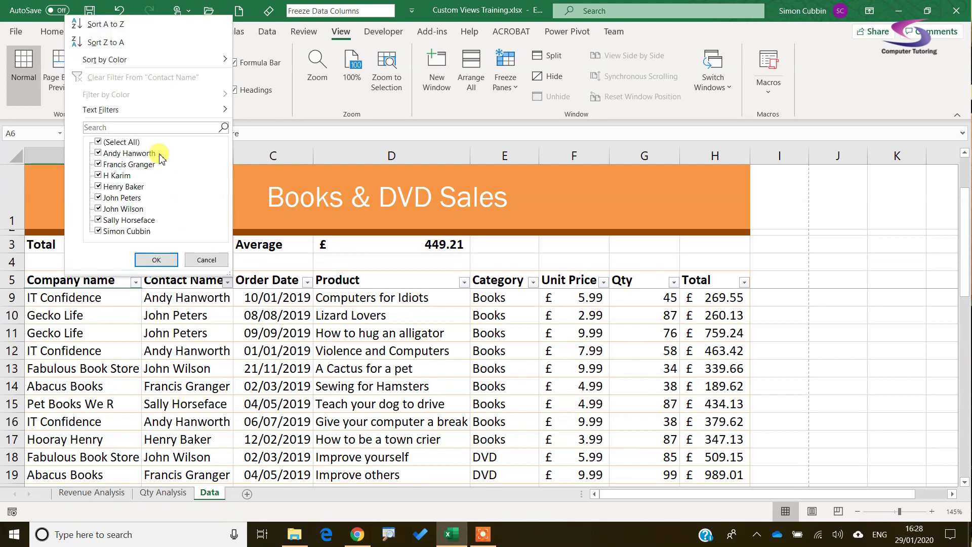
{"action": "type", "text": "and"}
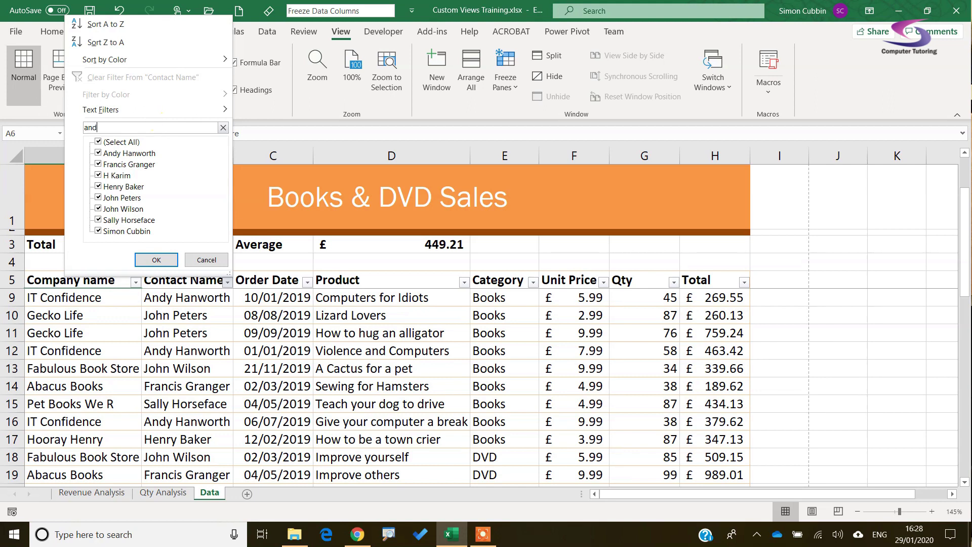
{"action": "type", "text": "y"}
{"action": "left_click", "coordinate": [156, 260]}
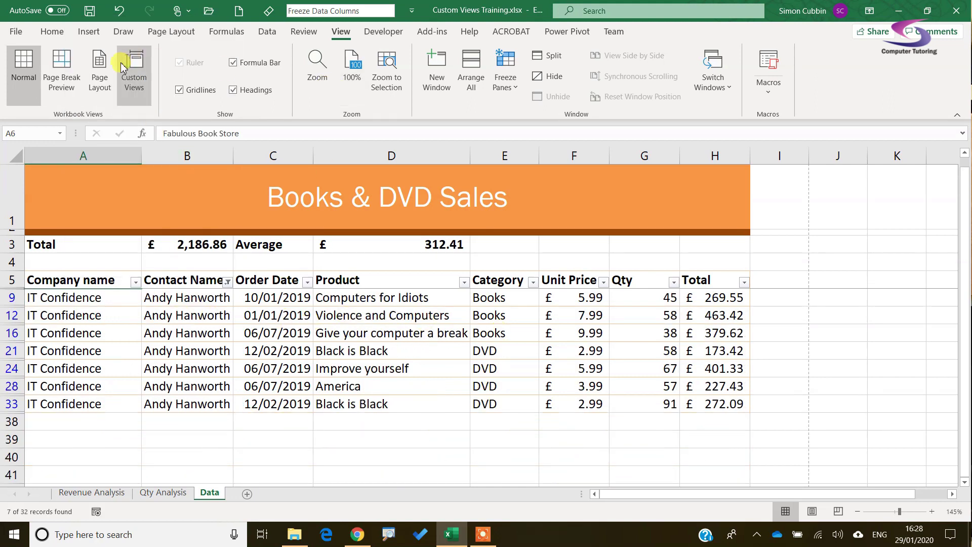
Add a custom view named with the contact's first name and Orders, including print settings and hidden rows, columns and filter settings.
{"action": "left_click", "coordinate": [135, 71]}
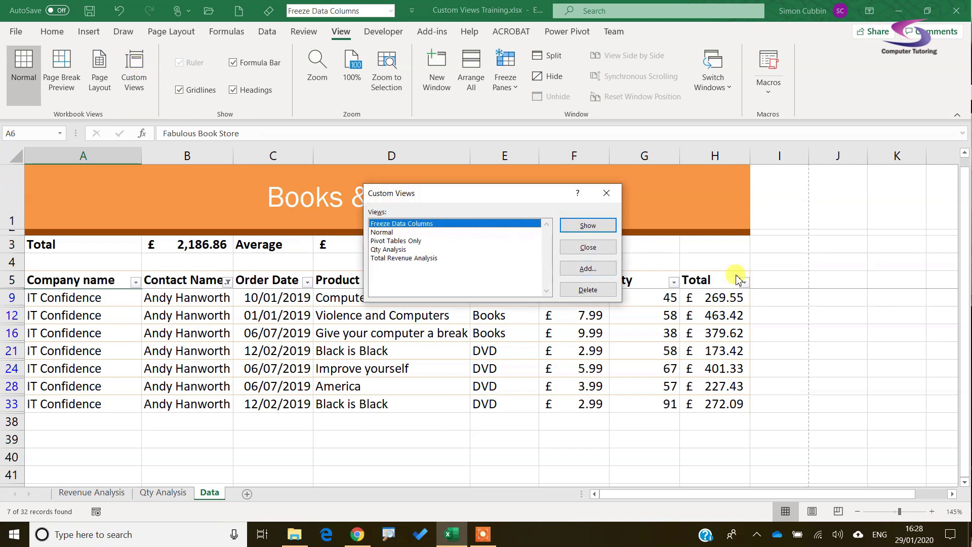
{"action": "left_click", "coordinate": [569, 274]}
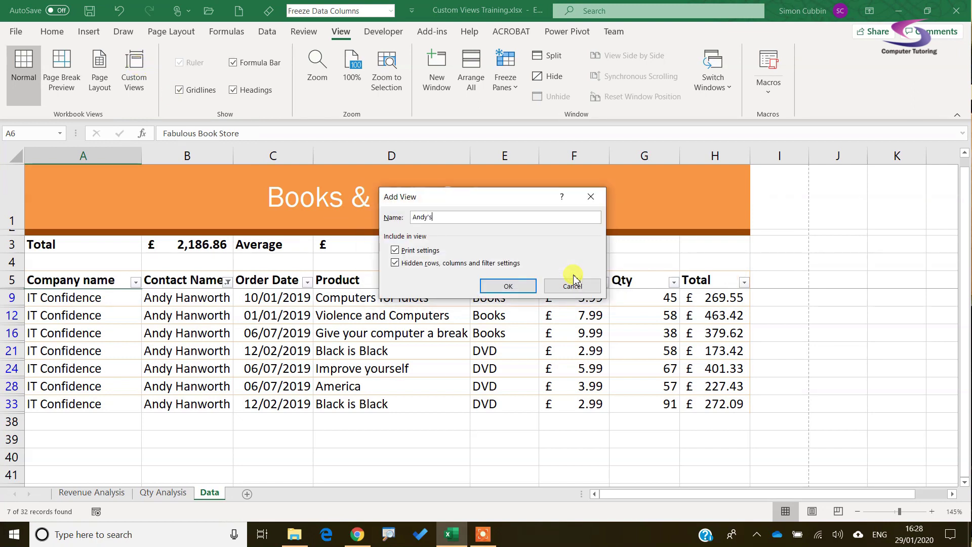
{"action": "type", "text": "Andy's Orders"}
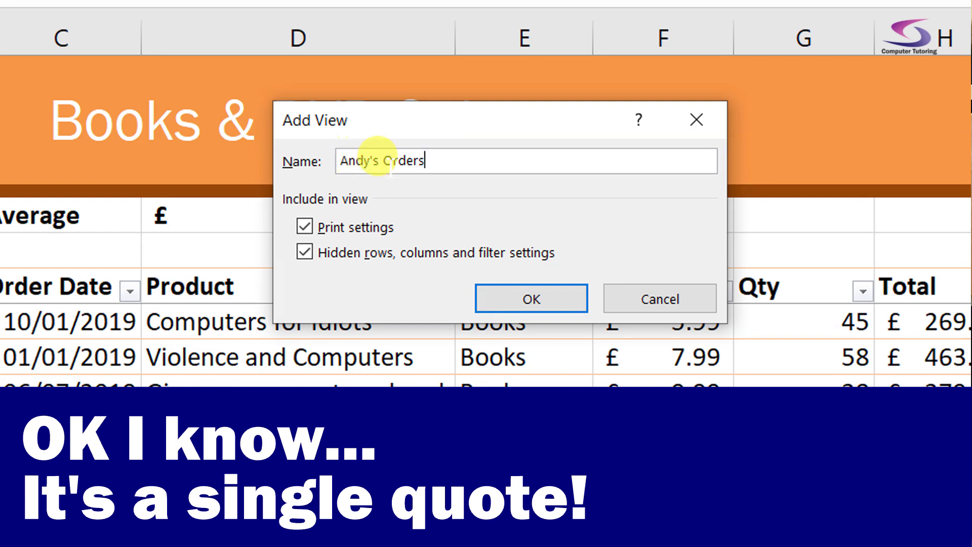
{"action": "left_click", "coordinate": [514, 292]}
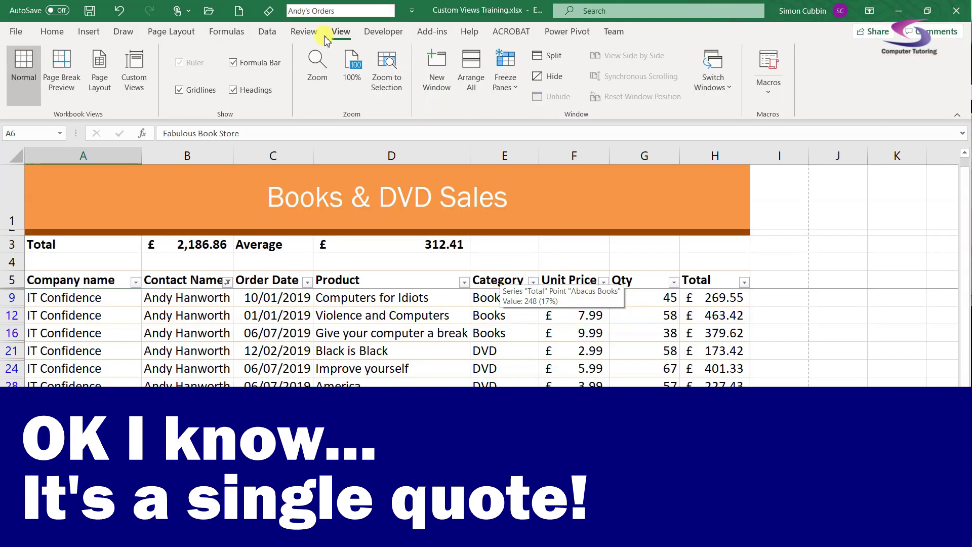
Apply the Total Revenue Analysis view and switch back to the contact's Orders view from the quick-access list.
{"action": "left_click", "coordinate": [390, 13]}
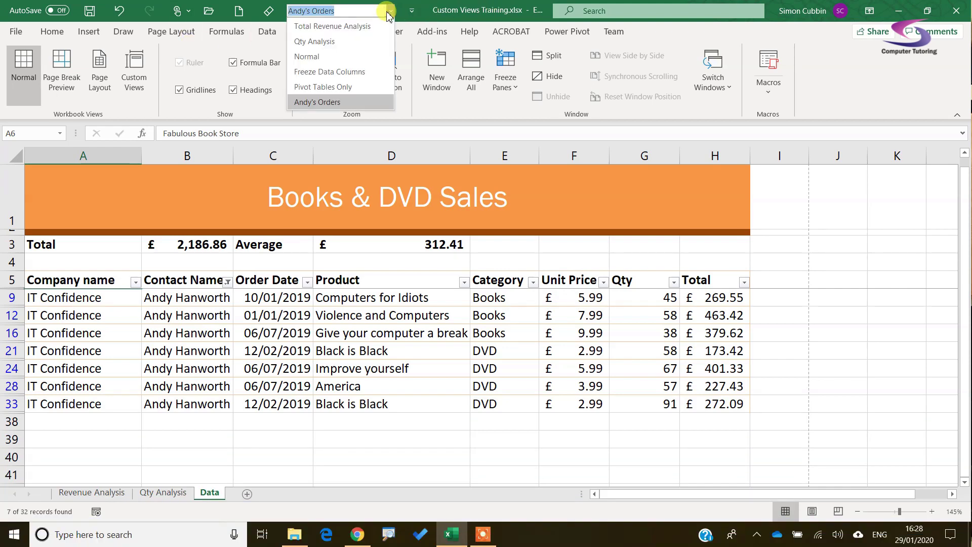
{"action": "left_click", "coordinate": [301, 28]}
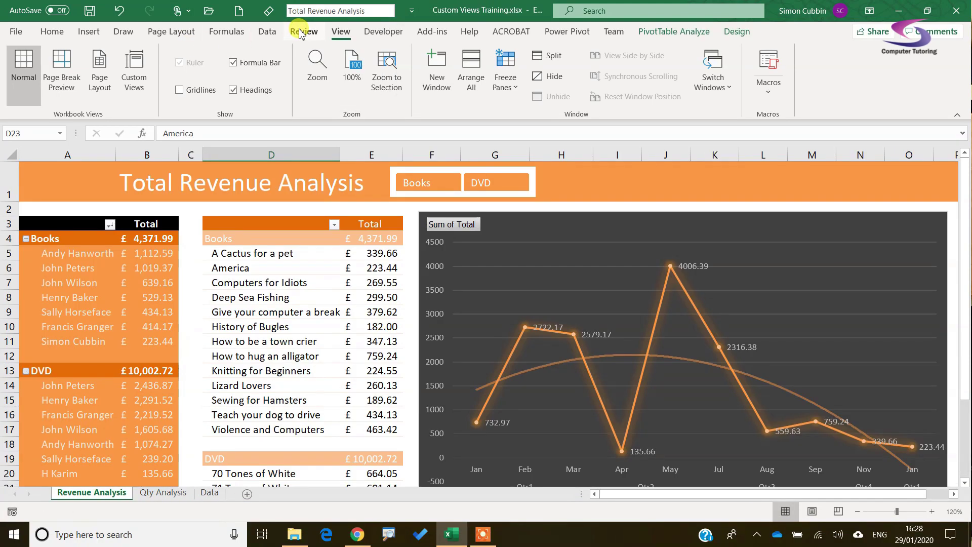
{"action": "left_click", "coordinate": [391, 13]}
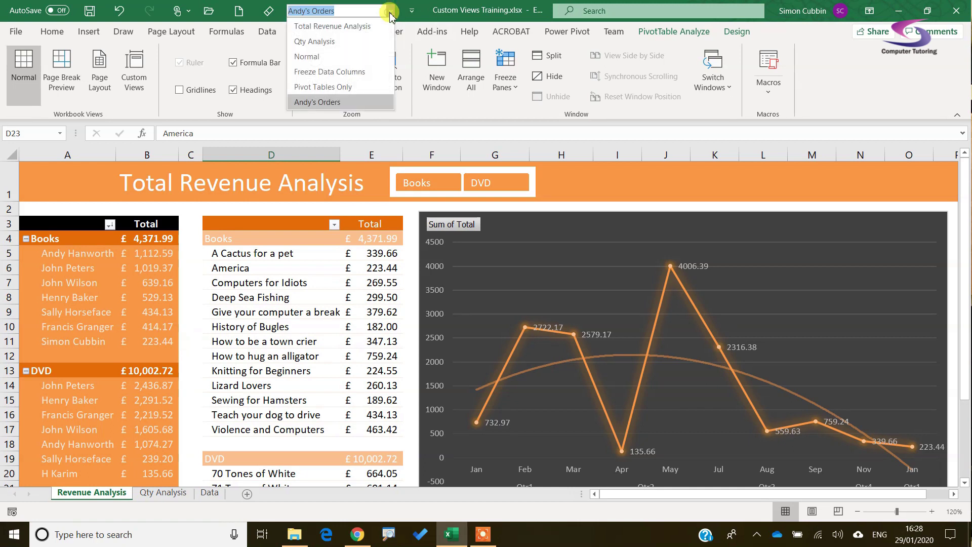
{"action": "left_click", "coordinate": [343, 105]}
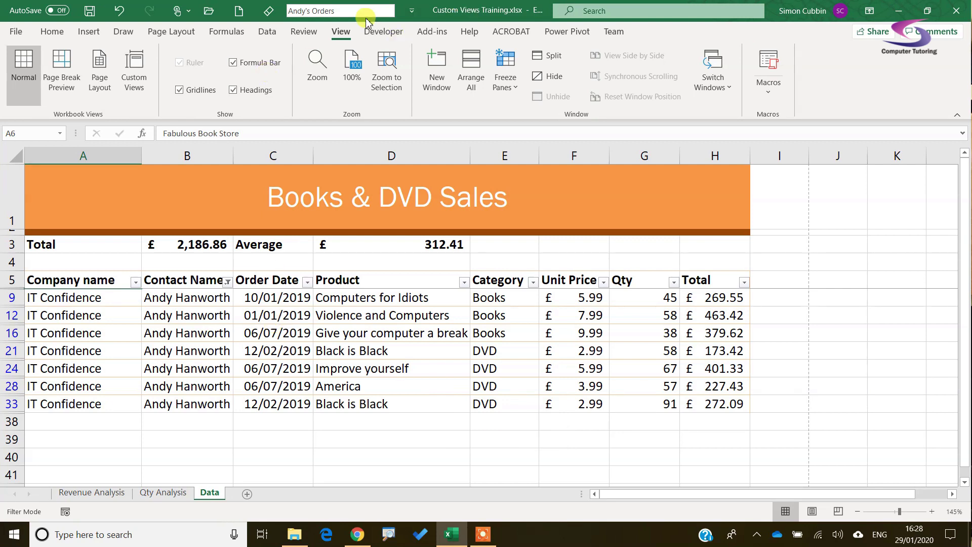
Apply the Qty Analysis view and filter its Category slicer to Books.
{"action": "left_click", "coordinate": [388, 11]}
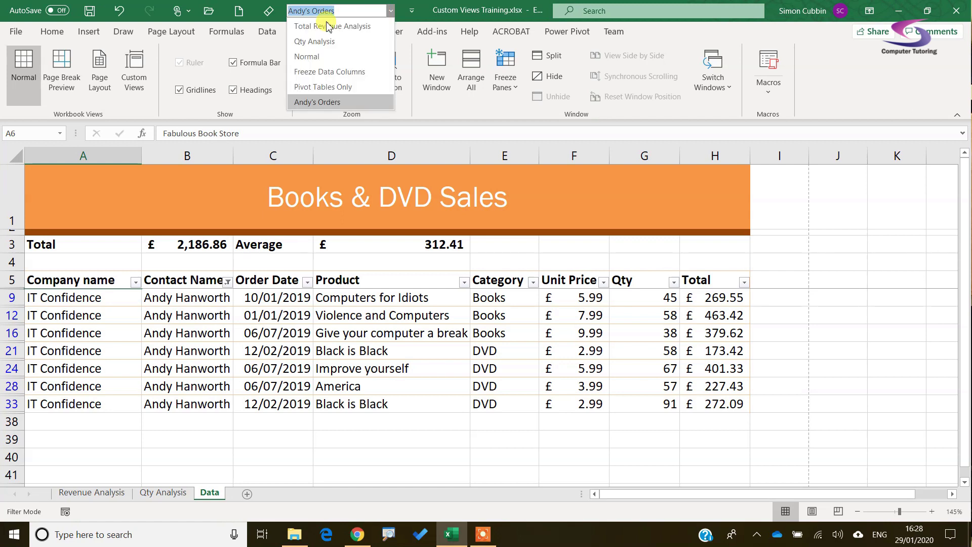
{"action": "left_click", "coordinate": [320, 40]}
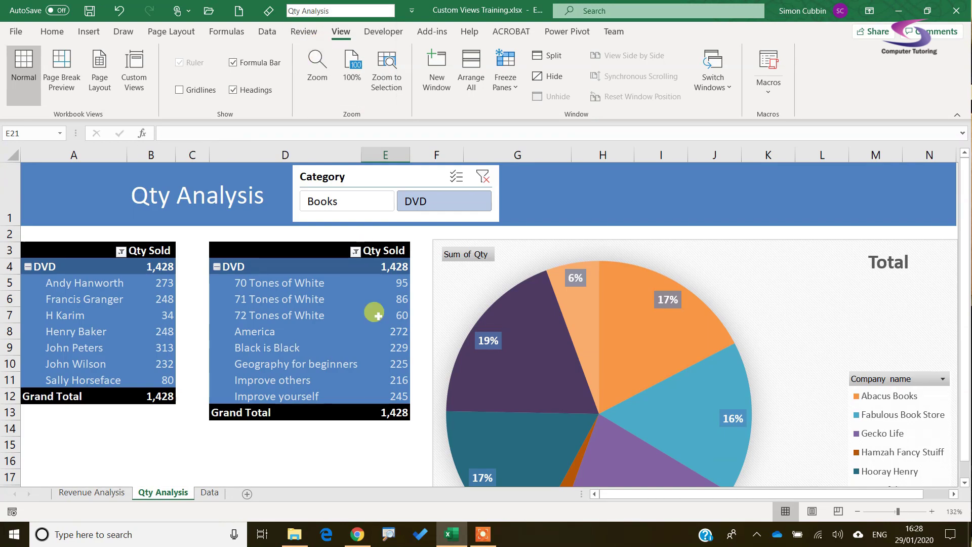
{"action": "left_click", "coordinate": [341, 205]}
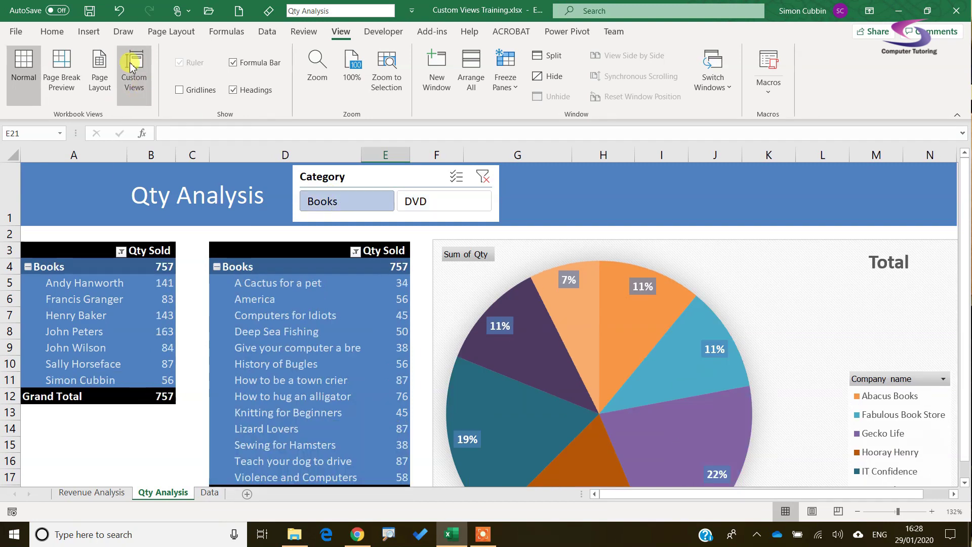
Add a custom view named Qty Analysis Books, including print settings and hidden rows, columns and filter settings.
{"action": "left_click", "coordinate": [137, 78]}
{"action": "left_click", "coordinate": [599, 272]}
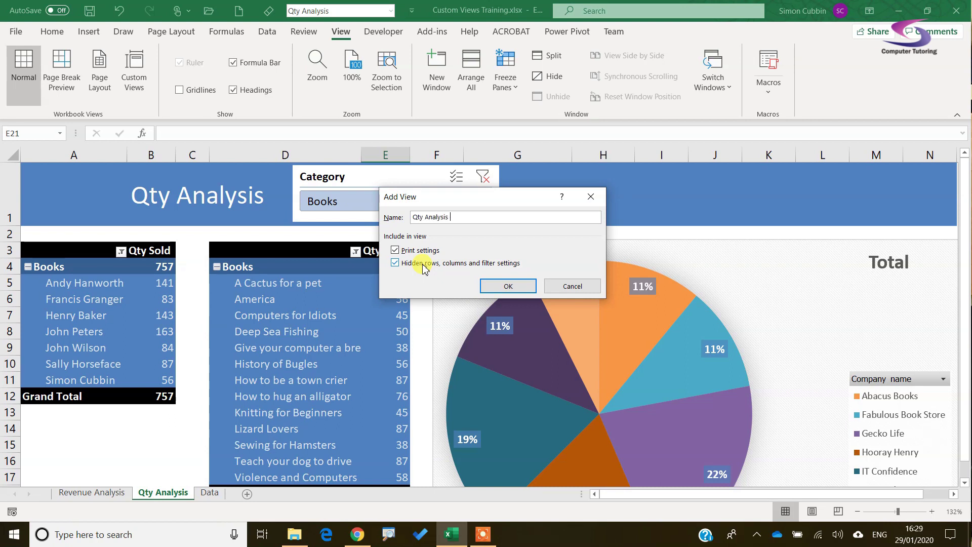
{"action": "left_click", "coordinate": [508, 286]}
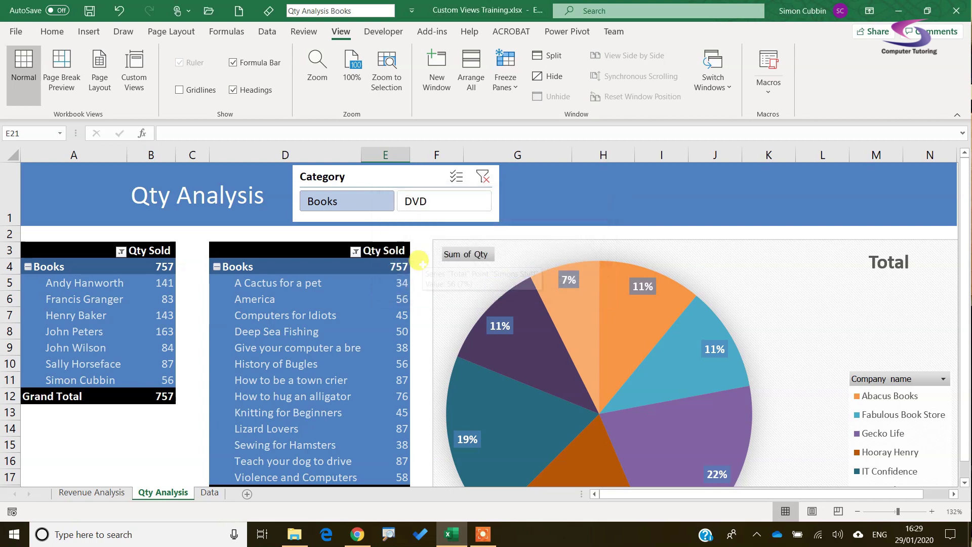
Filter the Category slicer to DVD and switch through the Normal view back to the Qty Analysis Books view.
{"action": "left_click", "coordinate": [434, 201]}
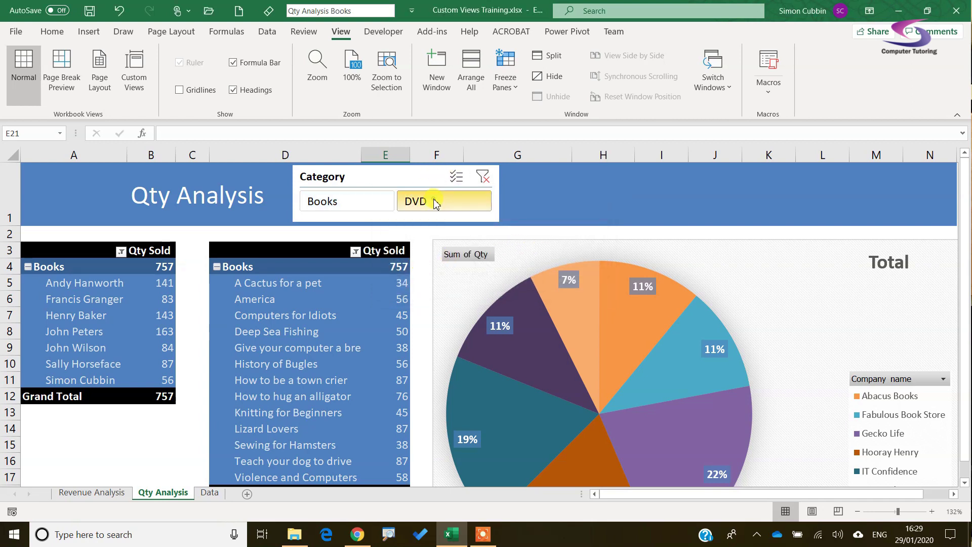
{"action": "left_click", "coordinate": [391, 11]}
{"action": "left_click", "coordinate": [370, 56]}
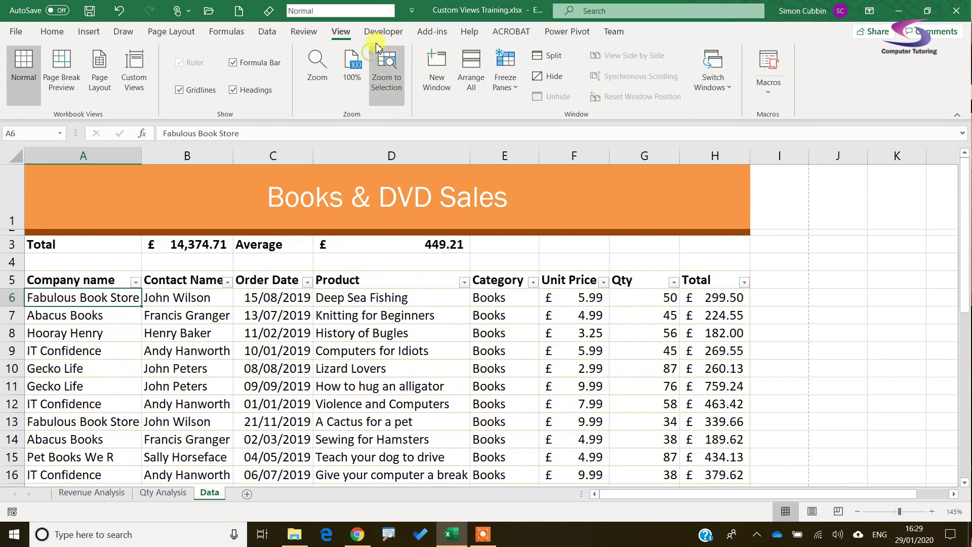
{"action": "left_click", "coordinate": [391, 11]}
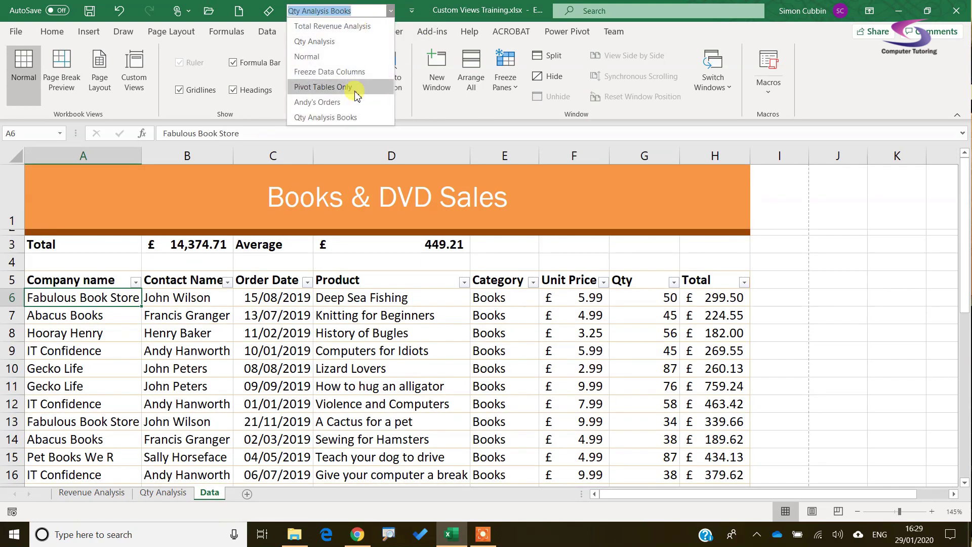
{"action": "left_click", "coordinate": [357, 116]}
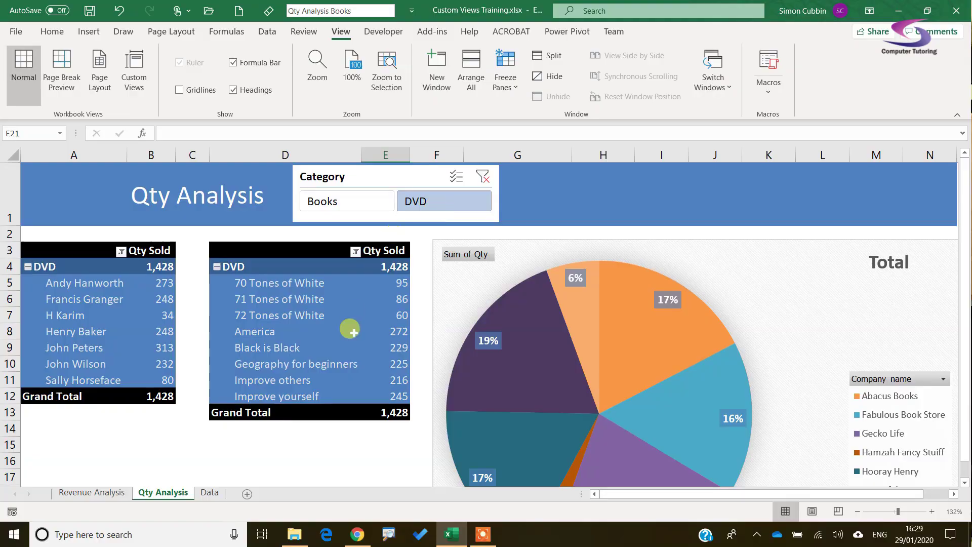
Format the sales list in A5:H37 on the Data sheet as an orange banded table with headers.
{"action": "left_click", "coordinate": [209, 493]}
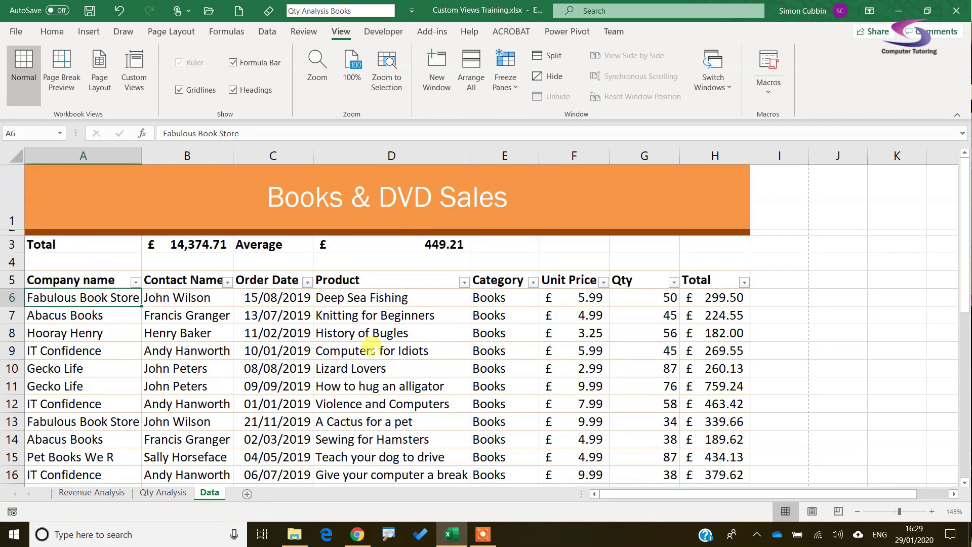
{"action": "left_click", "coordinate": [352, 333]}
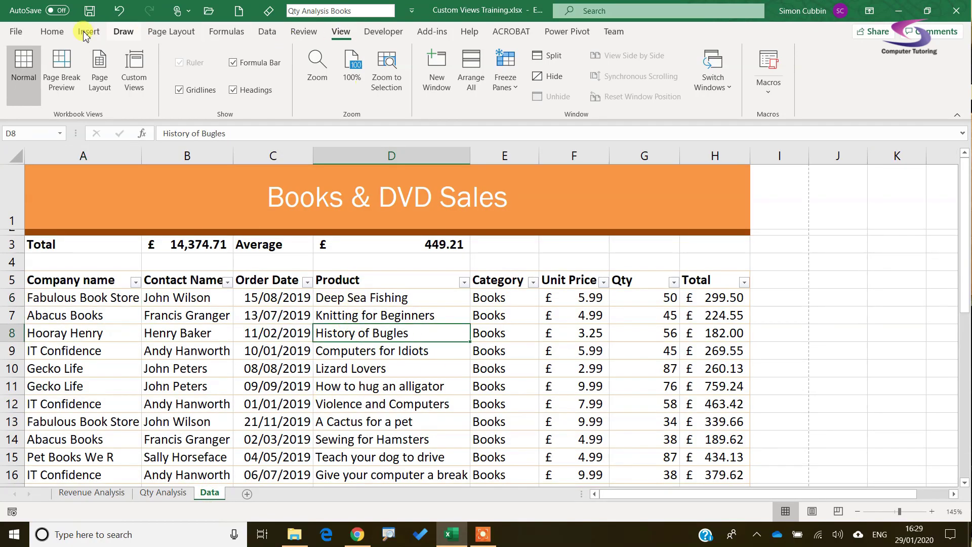
{"action": "left_click", "coordinate": [49, 30]}
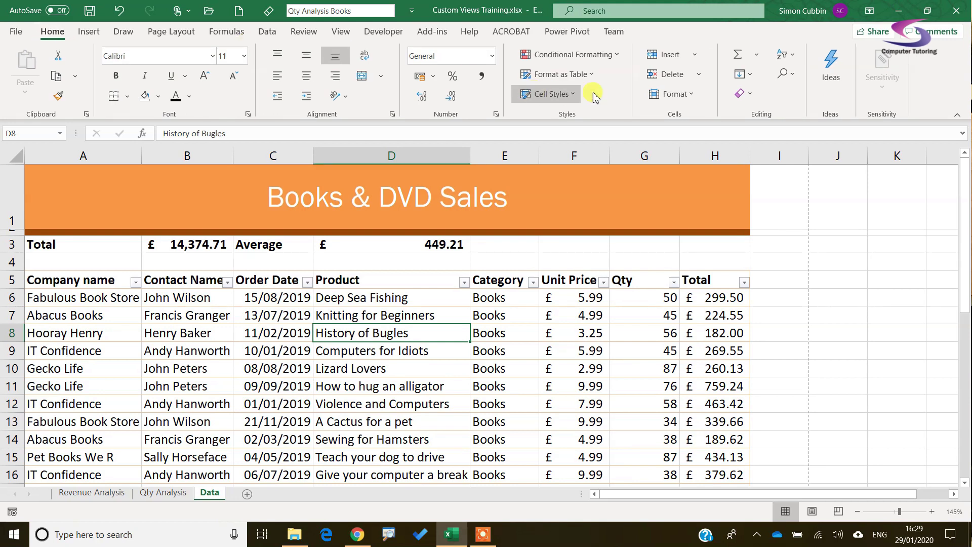
{"action": "left_click", "coordinate": [557, 77]}
{"action": "left_click", "coordinate": [801, 309]}
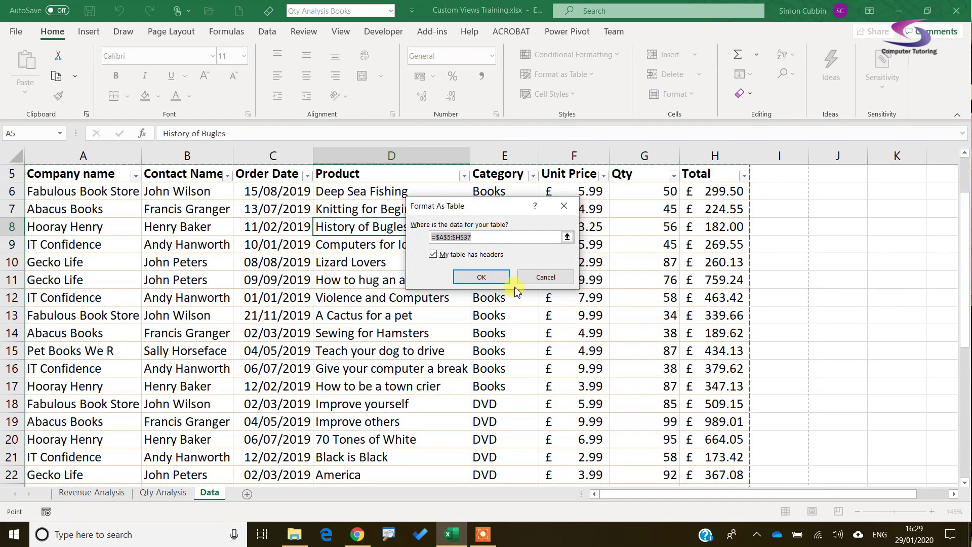
{"action": "left_click", "coordinate": [486, 278]}
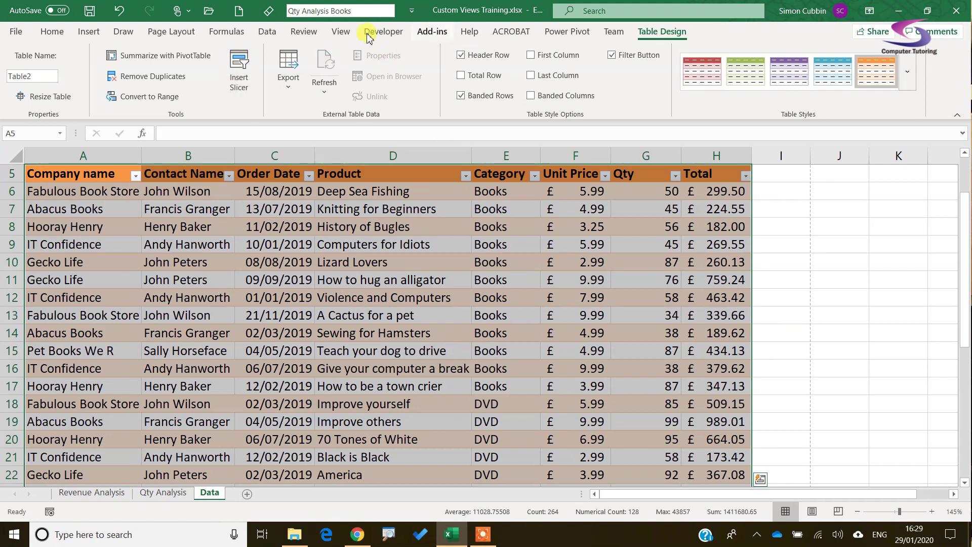
Check the Custom Views command and the quick-access list of saved views while the sales list is a table.
{"action": "left_click", "coordinate": [347, 35]}
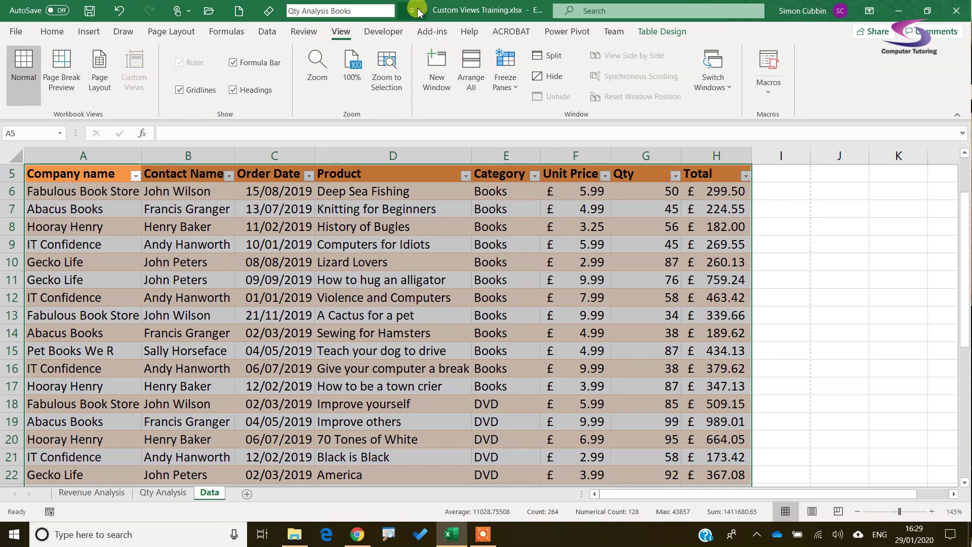
{"action": "left_click", "coordinate": [390, 13]}
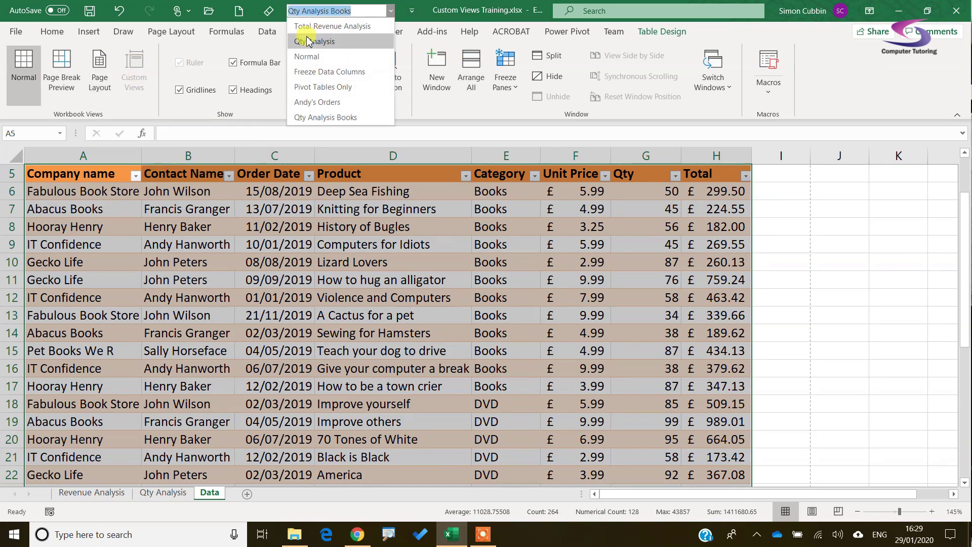
{"action": "key", "text": "Escape"}
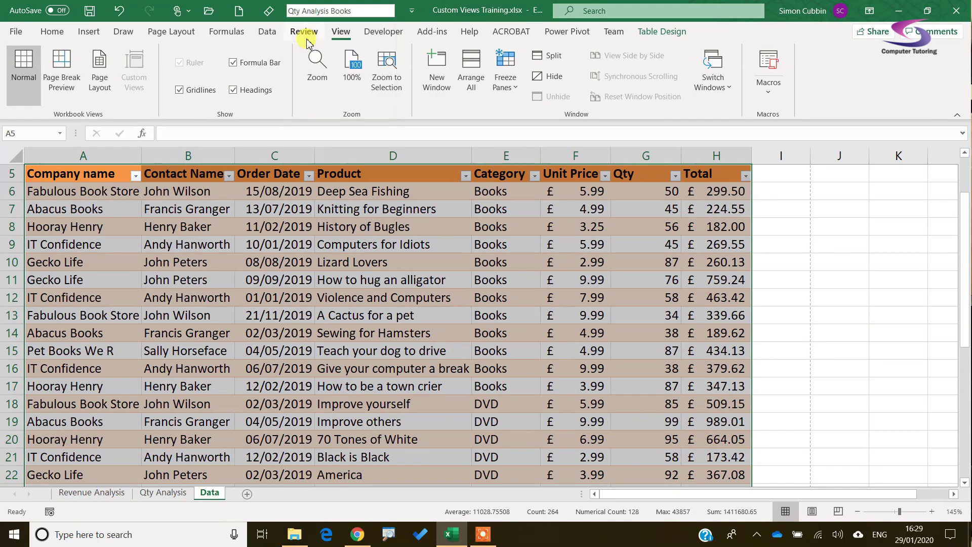
{"action": "left_click", "coordinate": [394, 13]}
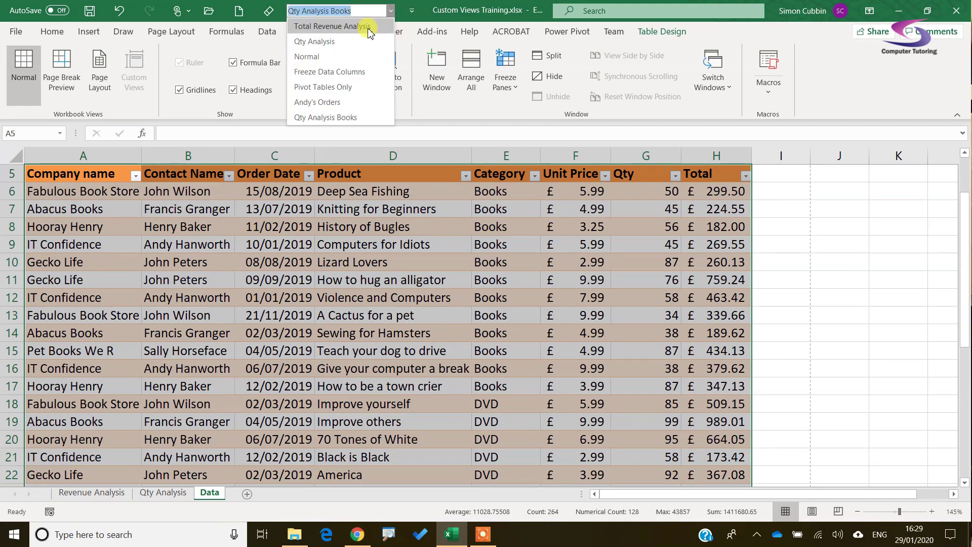
{"action": "key", "text": "Escape"}
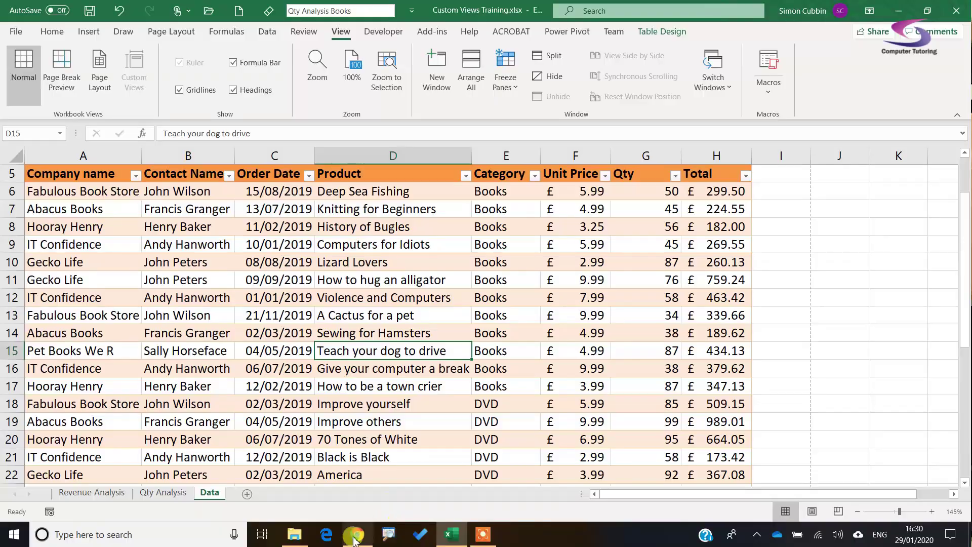
Switch to Chrome and read the Microsoft forum replies on why custom views don't work with tables.
{"action": "left_click", "coordinate": [355, 538]}
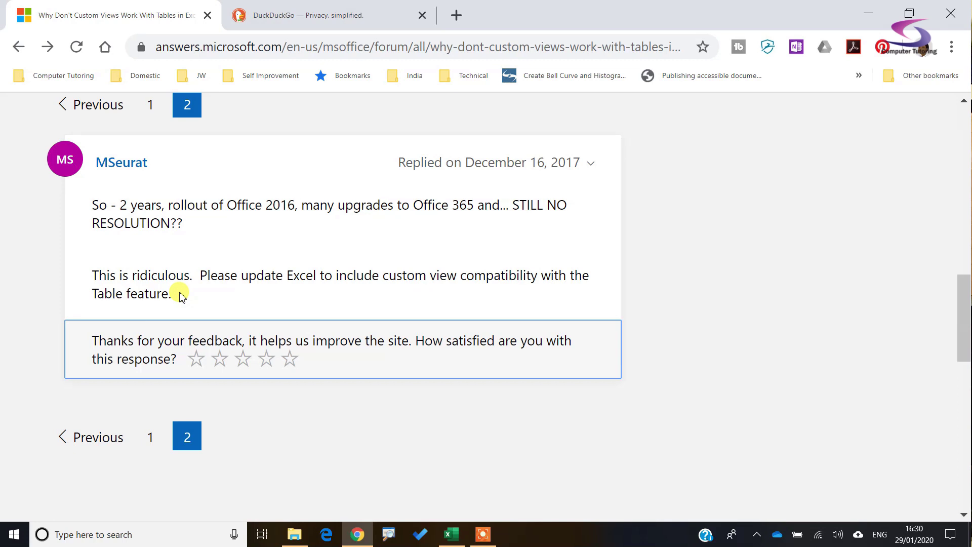
{"action": "left_click", "coordinate": [243, 362]}
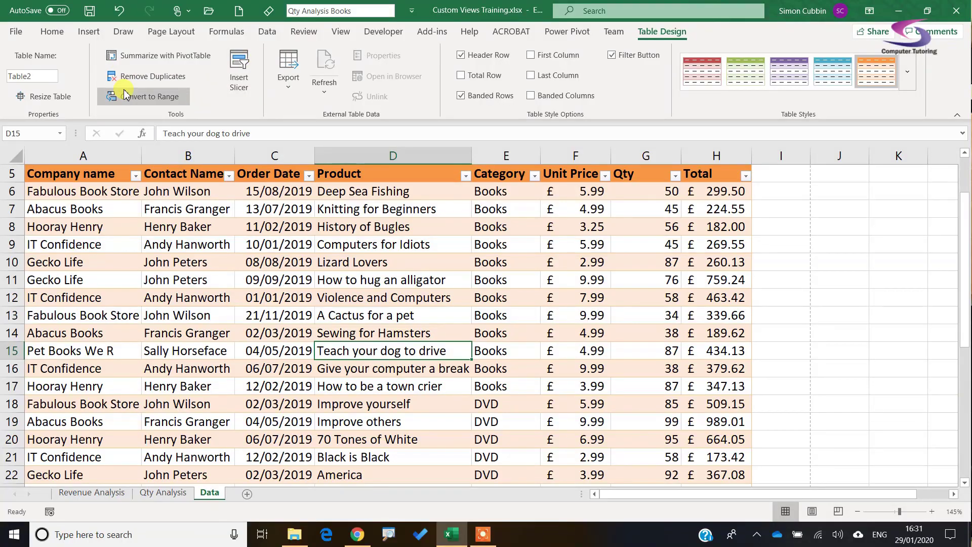
Convert the sales table on the Data sheet to a normal range.
{"action": "left_click", "coordinate": [126, 95]}
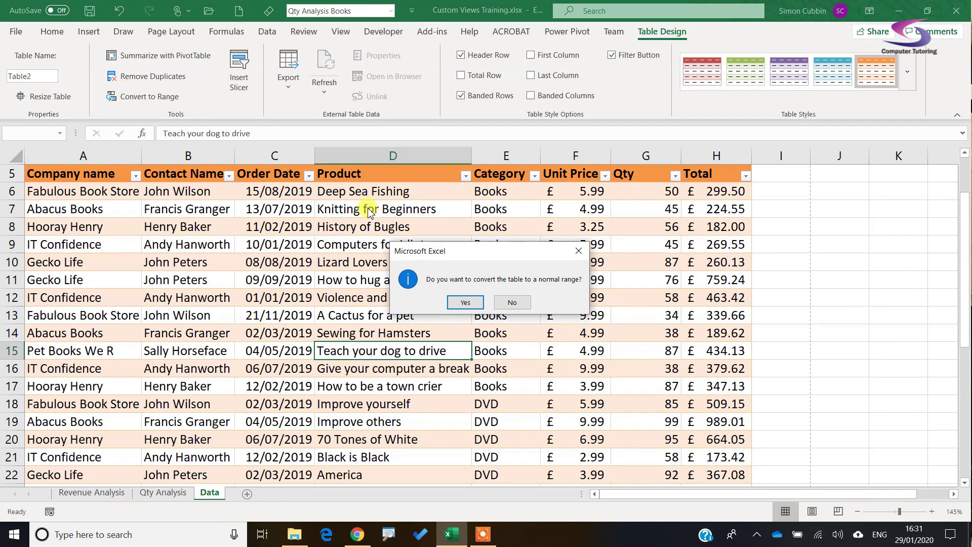
{"action": "left_click", "coordinate": [465, 303]}
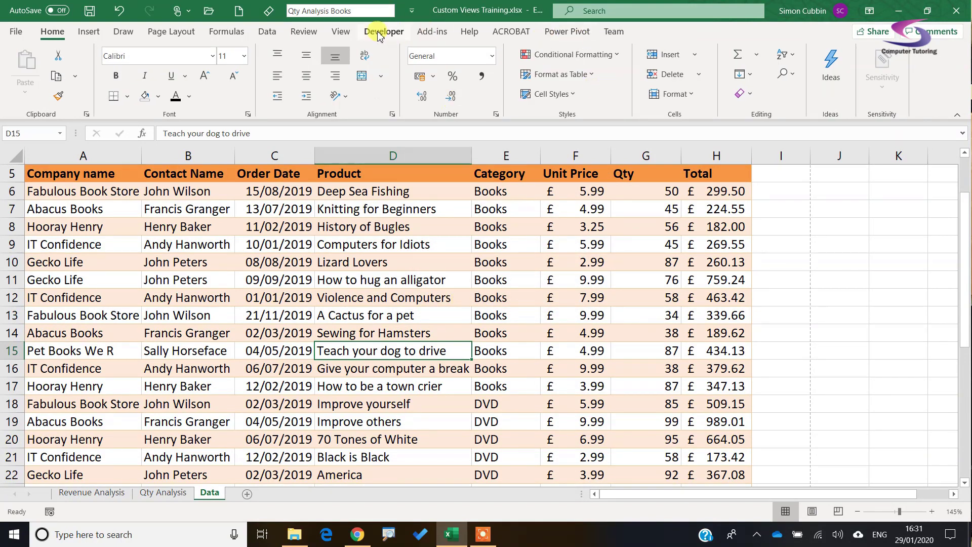
Show the Pivot Tables Only view from the workbook's saved custom views.
{"action": "left_click", "coordinate": [341, 31]}
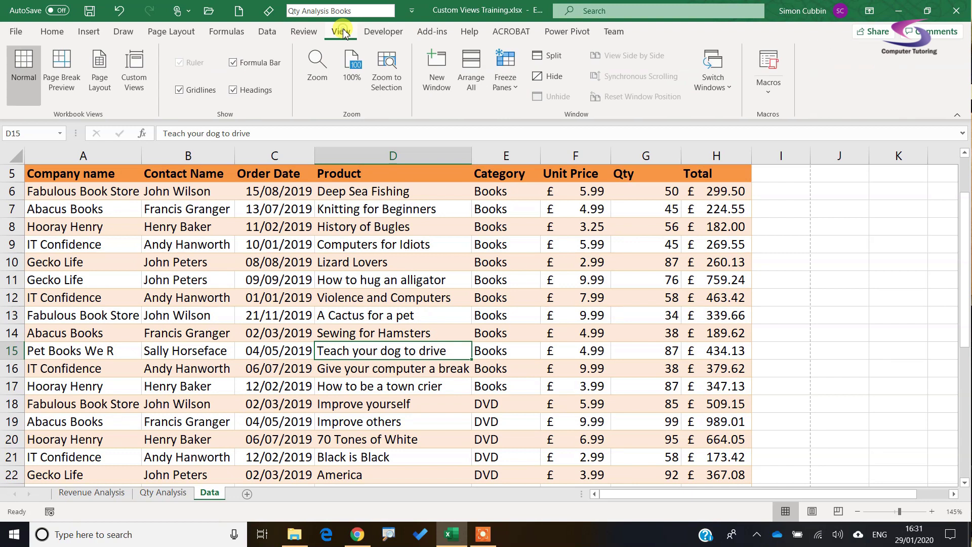
{"action": "left_click", "coordinate": [135, 67]}
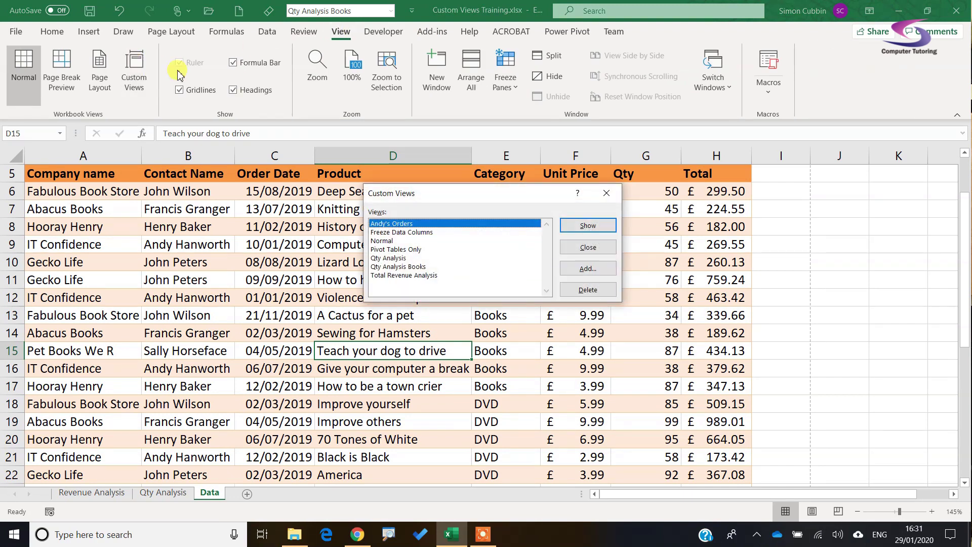
{"action": "left_click", "coordinate": [388, 249]}
{"action": "left_click", "coordinate": [588, 226]}
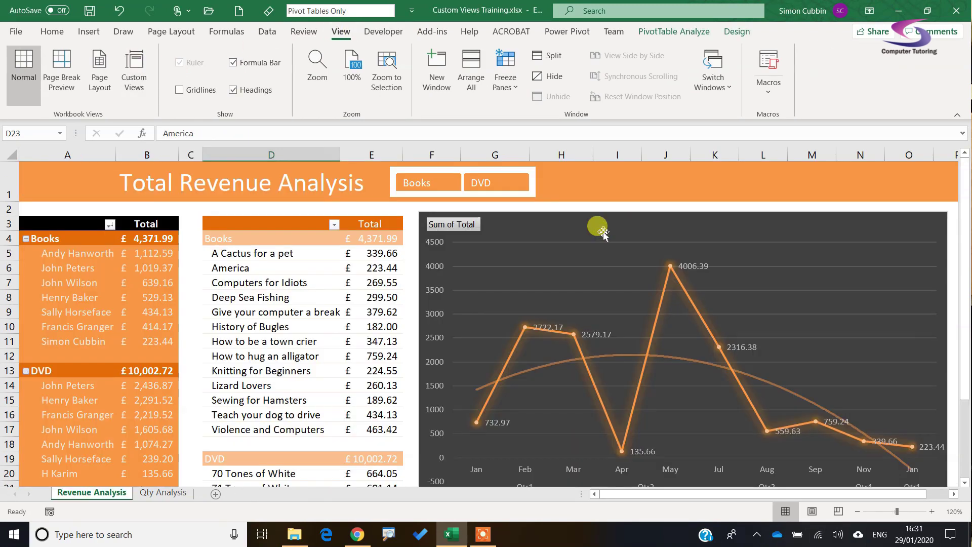